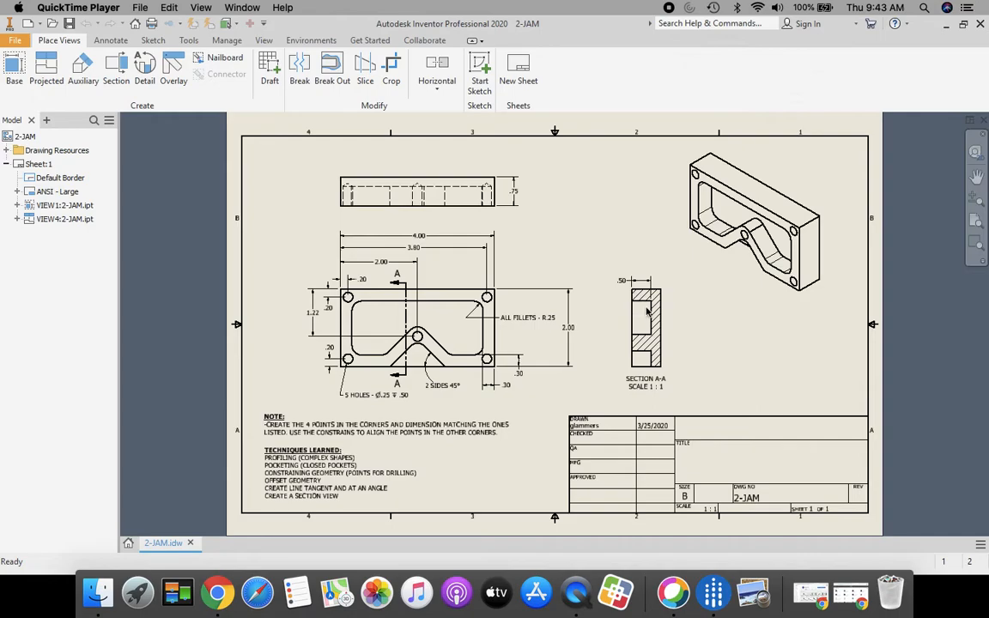
pyautogui.scroll(5, 643, 312)
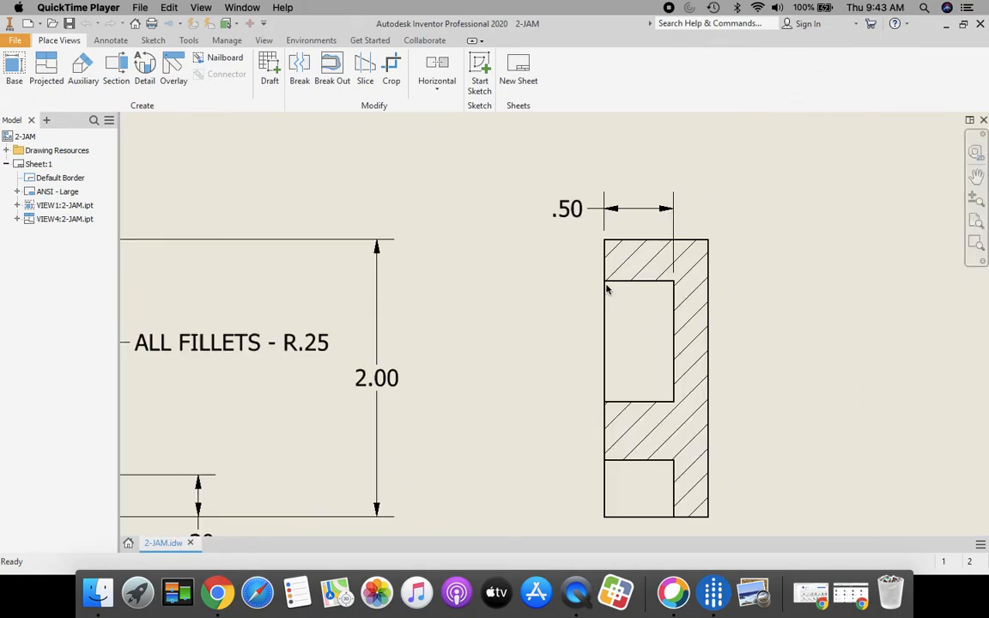
pyautogui.scroll(-5, 515, 284)
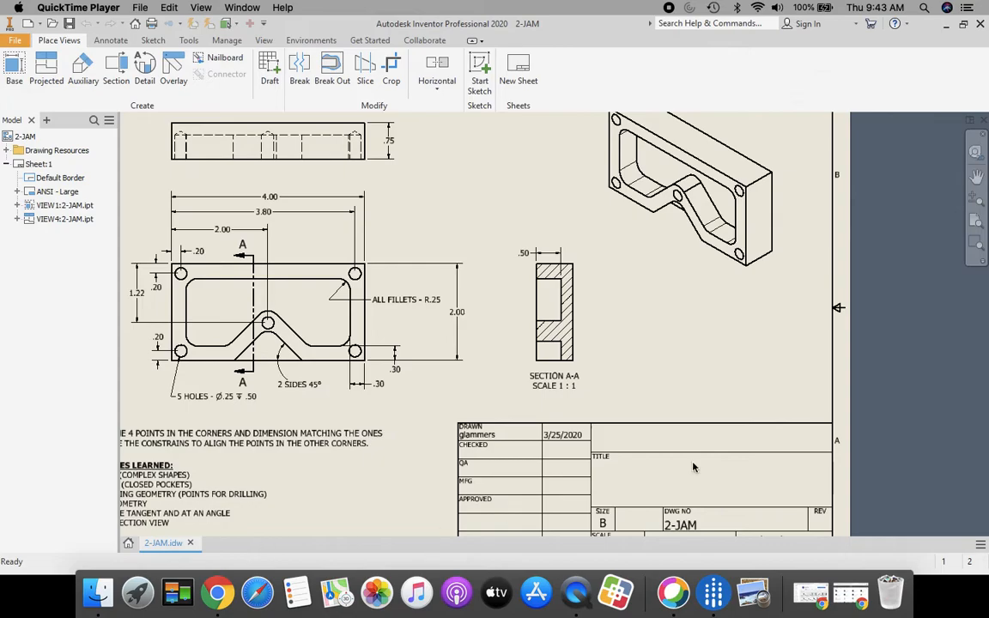
pyautogui.click(975, 200)
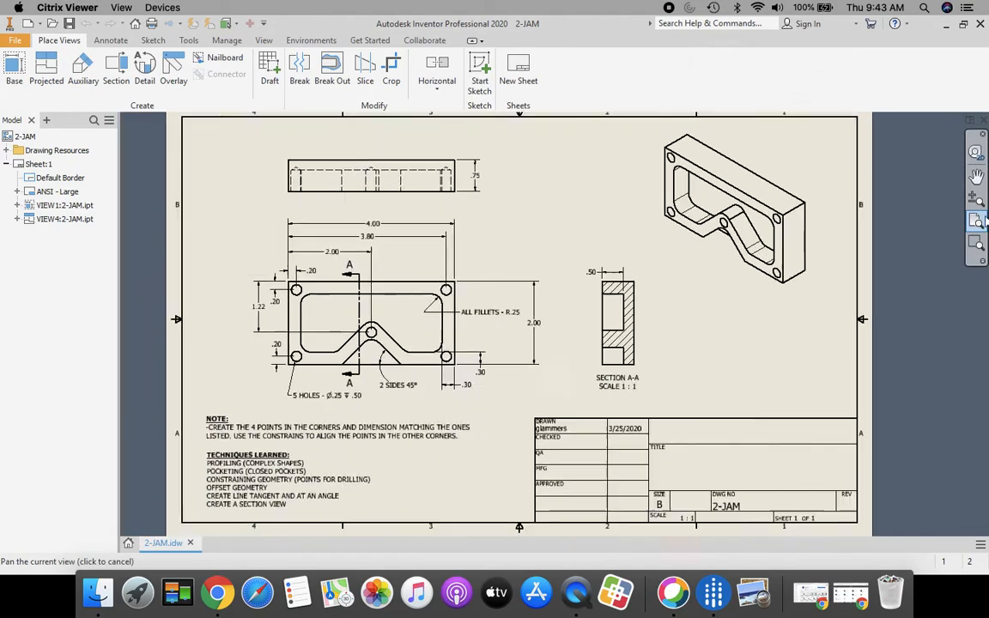
# Step: Create a new drawing from the Standard.idw template
pyautogui.click(129, 544)
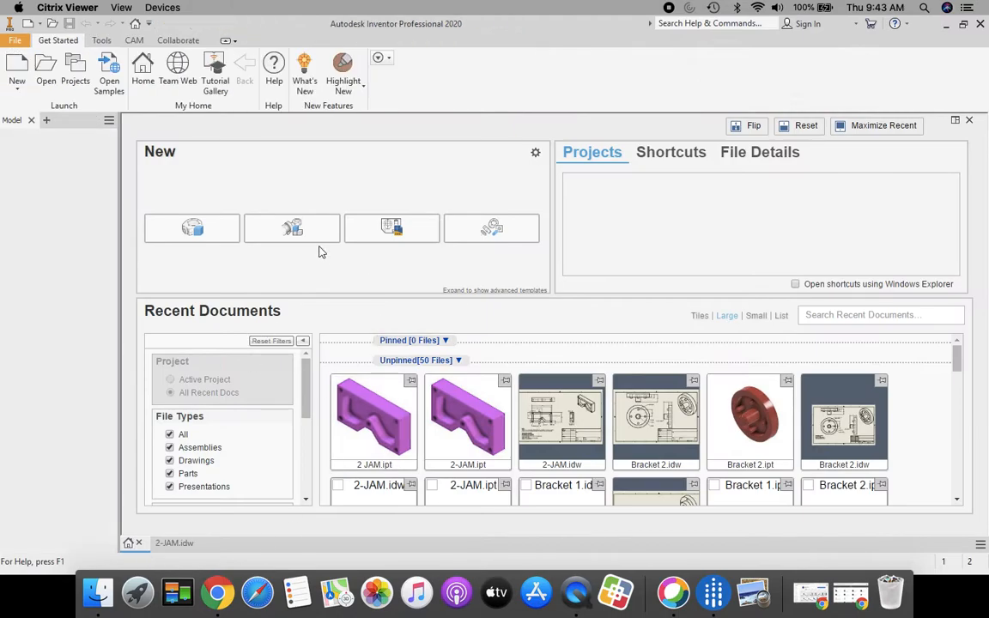
pyautogui.click(16, 69)
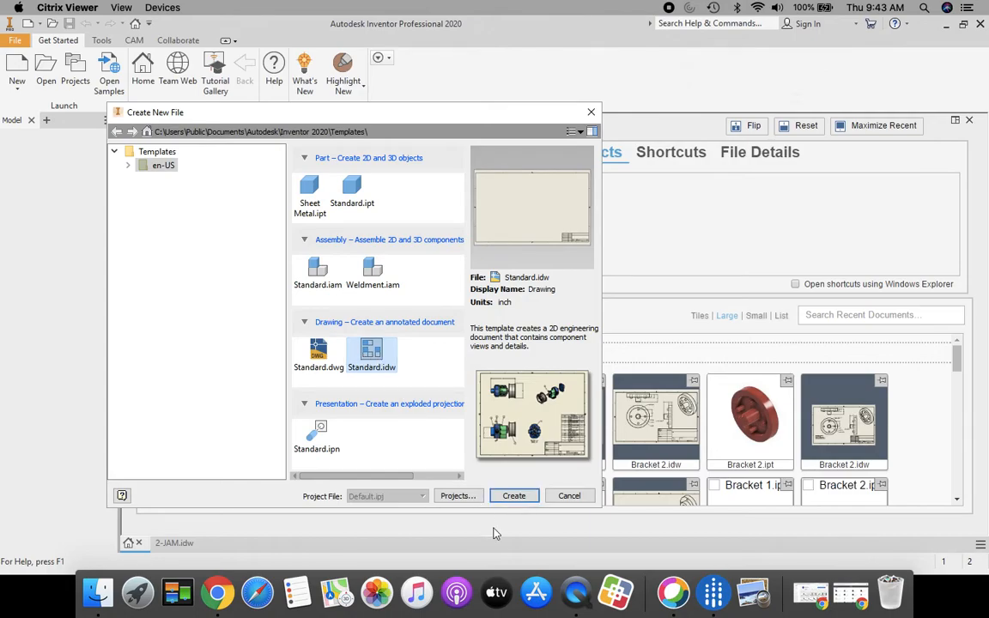
pyautogui.click(513, 495)
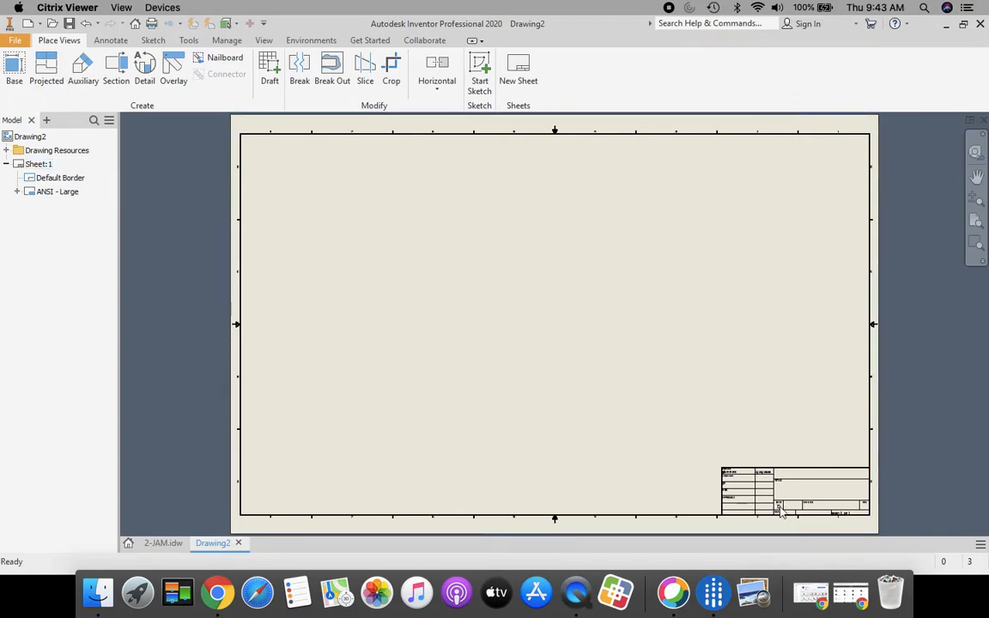
# Step: Set the drawing sheet's size to B
pyautogui.rightClick(20, 166)
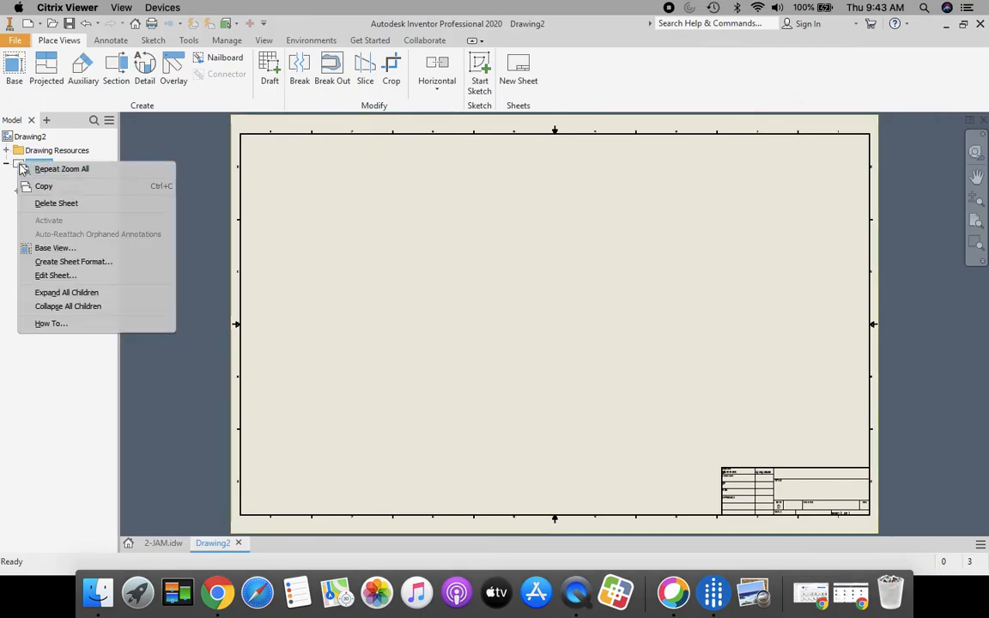
pyautogui.click(53, 276)
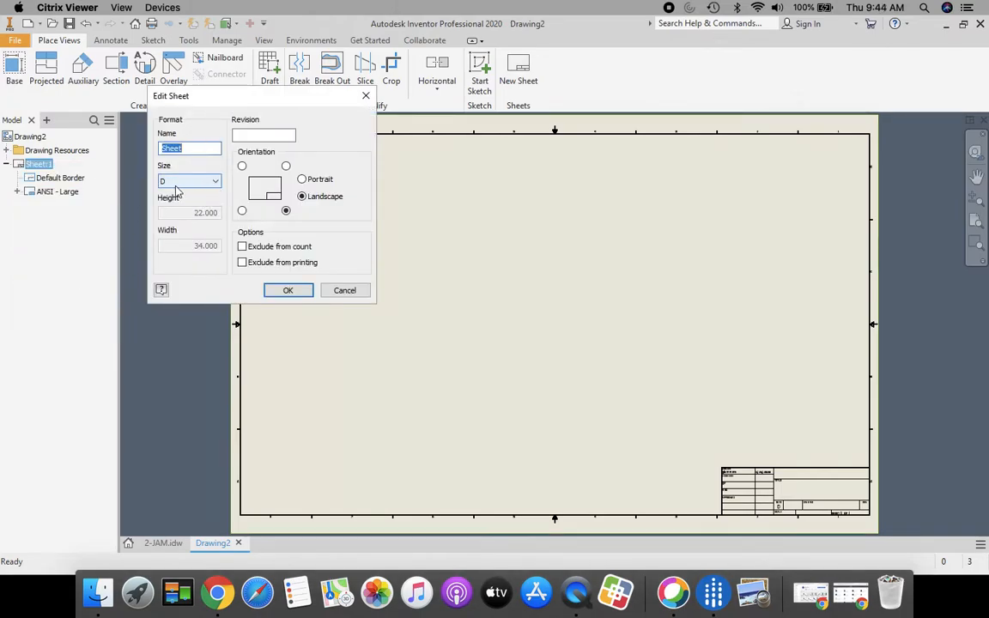
pyautogui.click(217, 181)
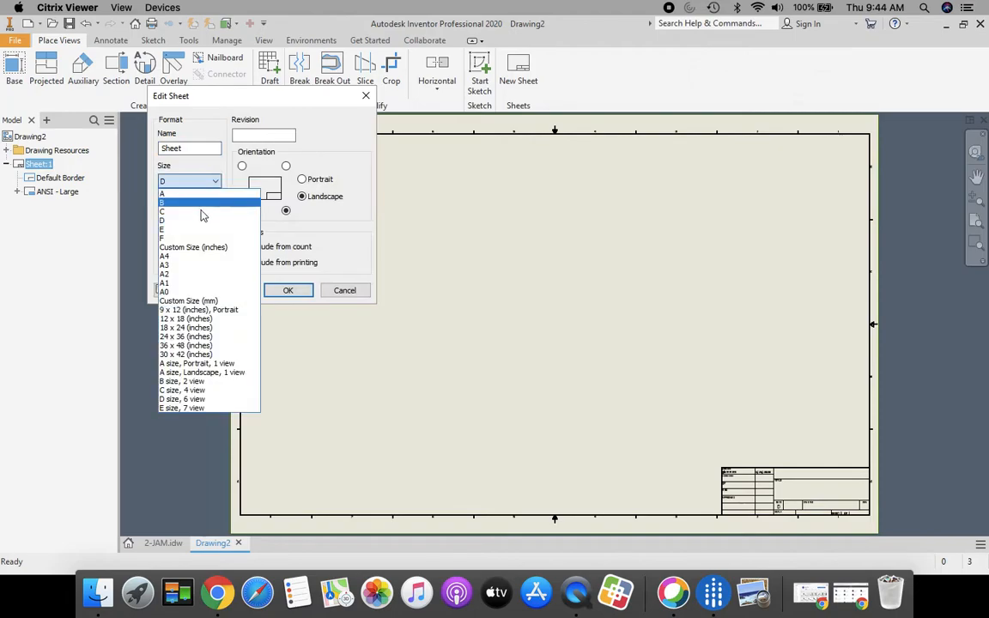
pyautogui.click(172, 203)
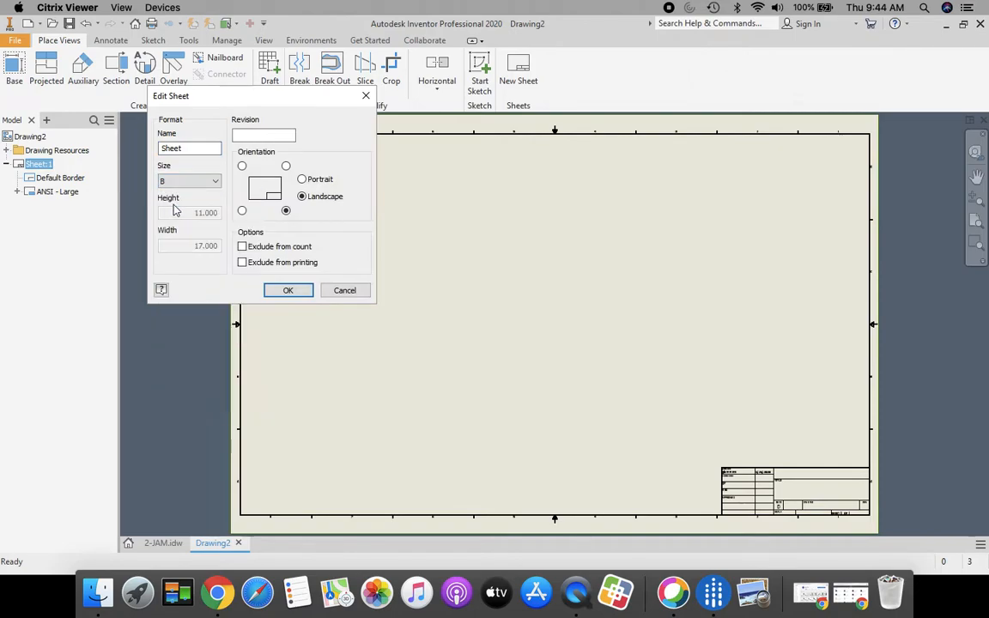
pyautogui.click(288, 292)
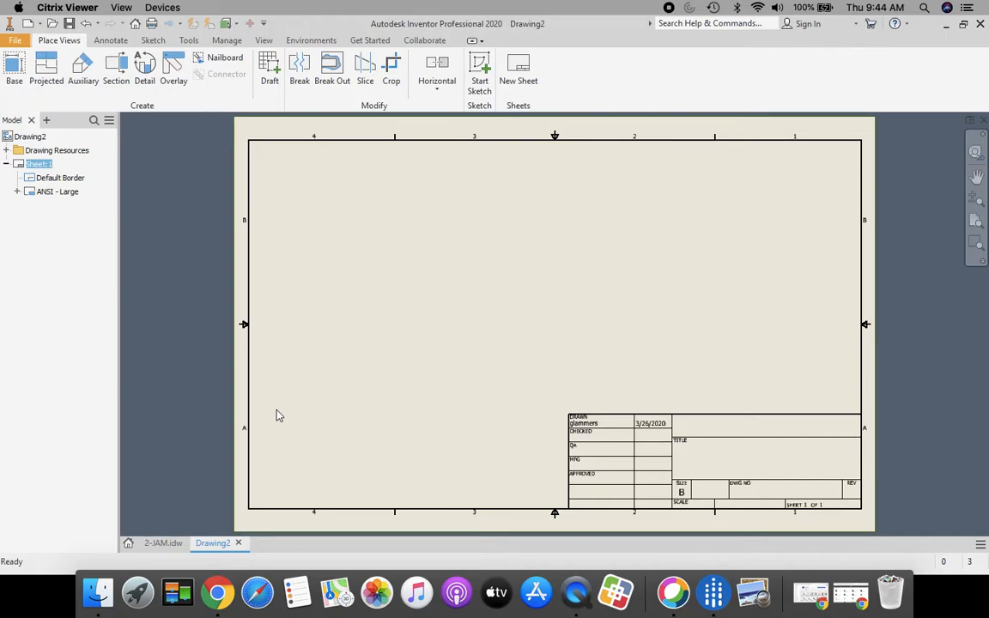
# Step: Insert a 1:1 front base view of the 2 JAM part and move it into the left half of the sheet
pyautogui.click(12, 68)
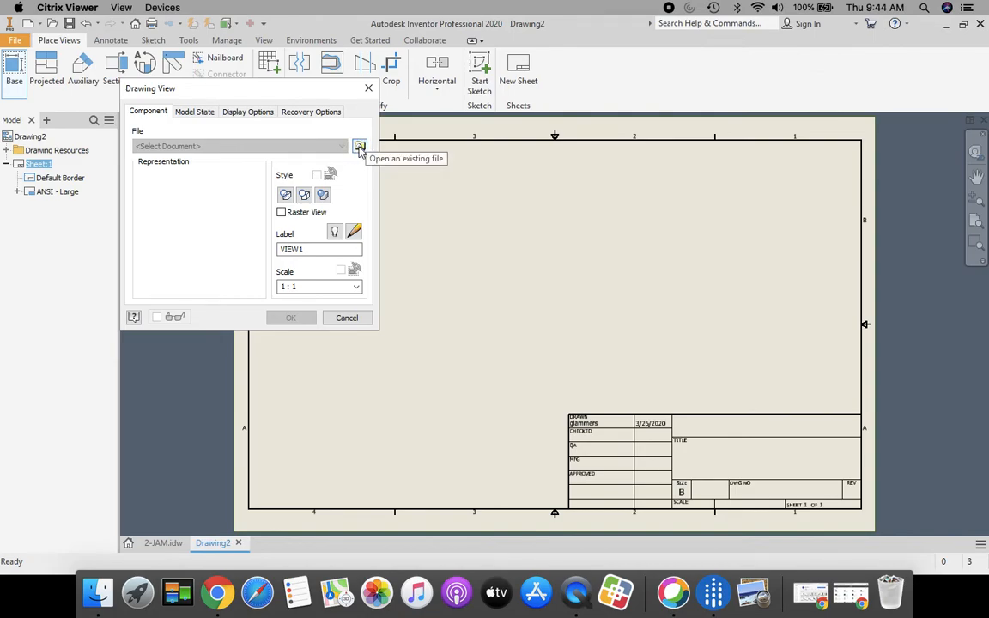
pyautogui.click(360, 148)
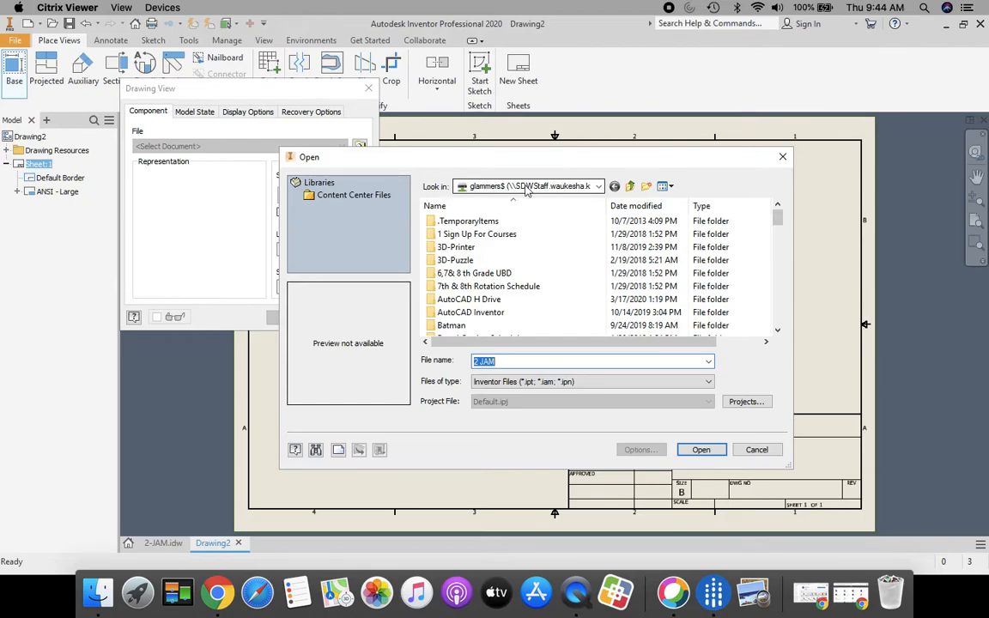
pyautogui.click(598, 186)
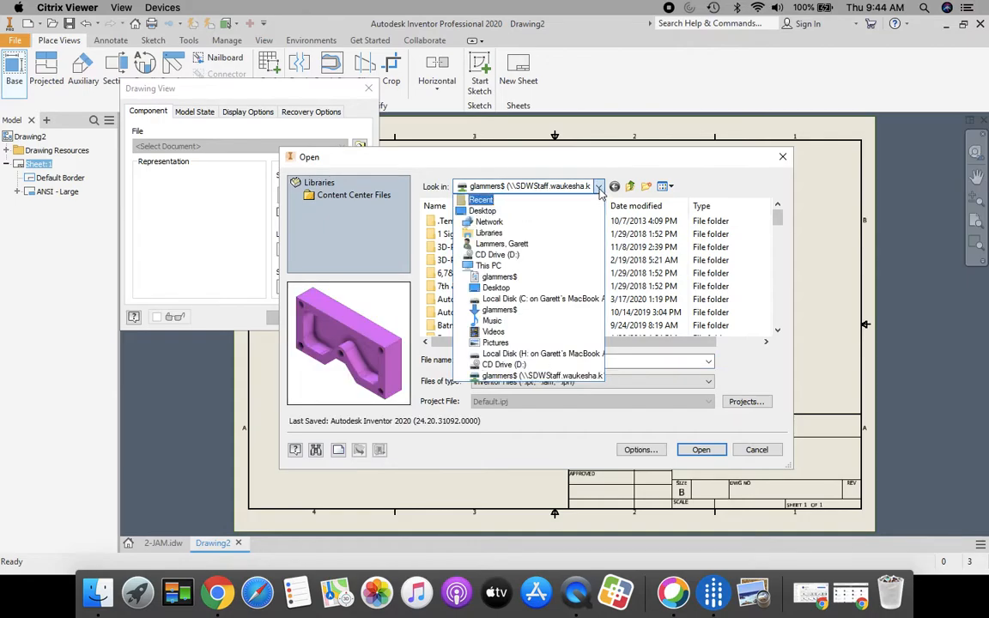
pyautogui.click(505, 378)
pyautogui.scroll(-10, 513, 301)
pyautogui.scroll(-10, 507, 299)
pyautogui.click(442, 314)
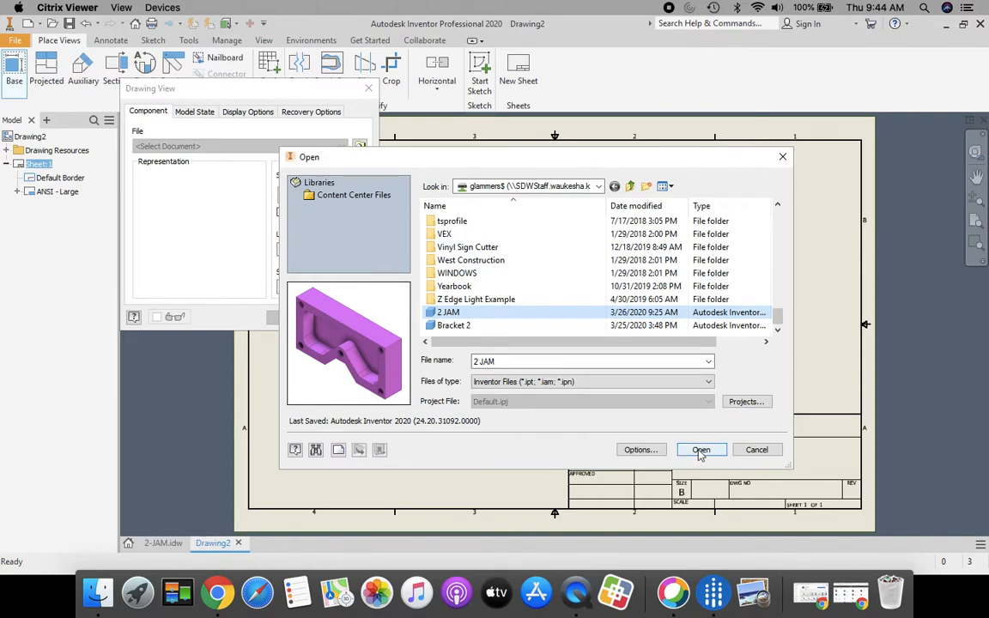
pyautogui.click(701, 449)
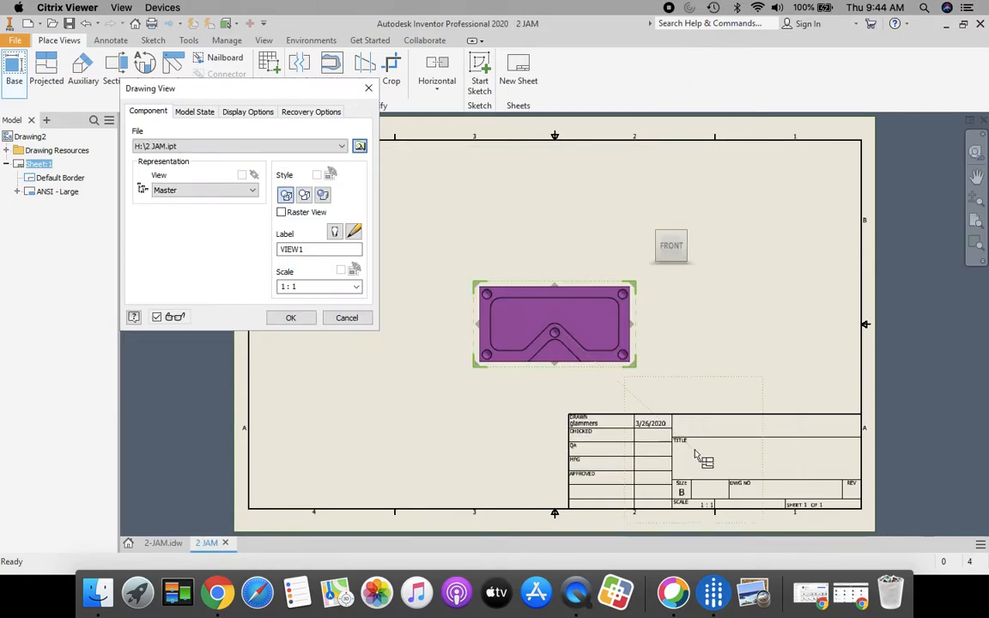
pyautogui.click(290, 319)
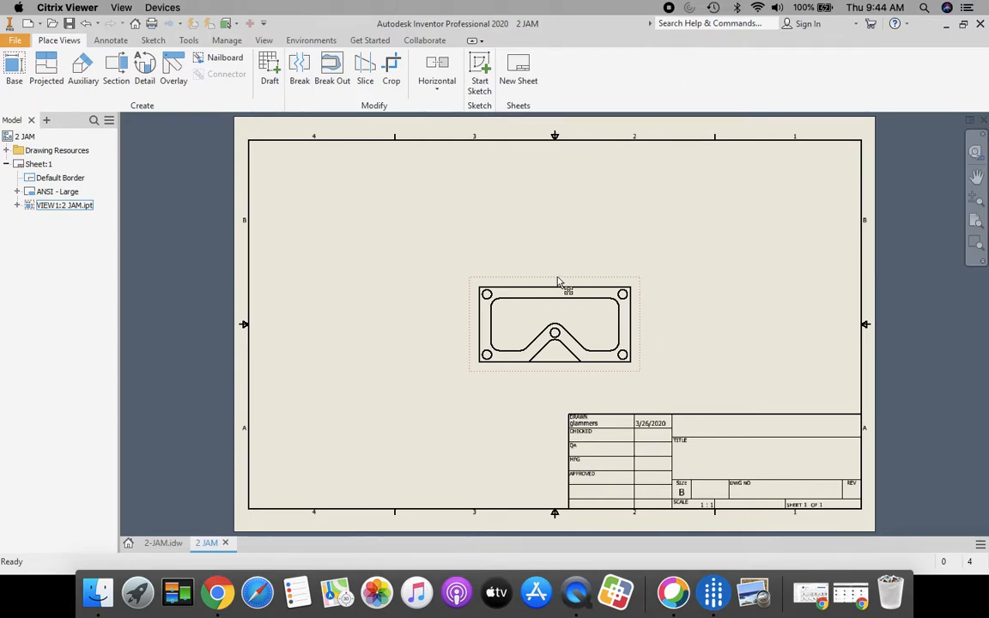
pyautogui.moveTo(640, 309); pyautogui.dragTo(504, 304)
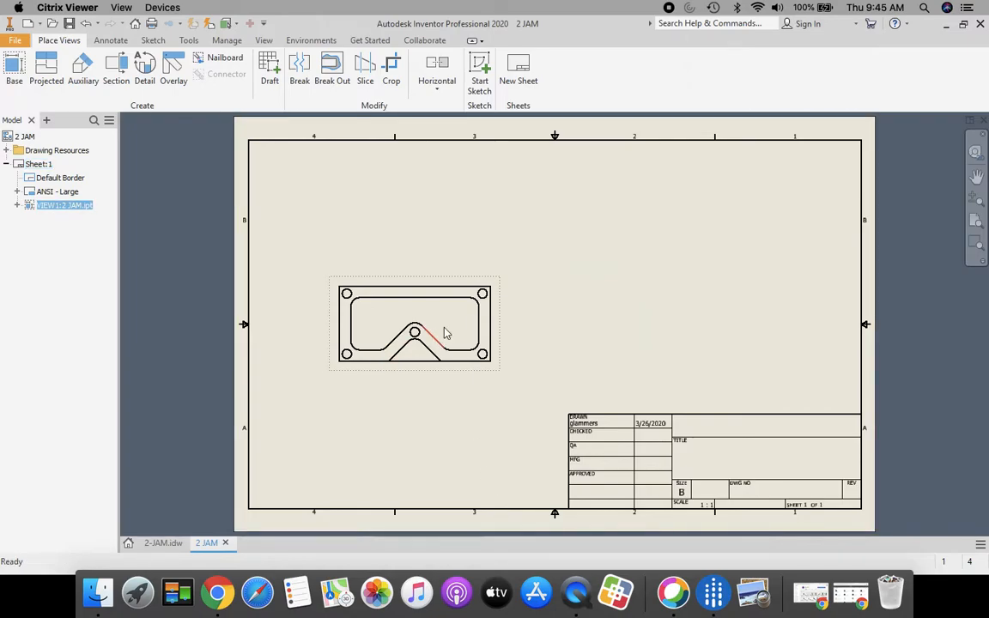
pyautogui.scroll(2, 552, 324)
pyautogui.scroll(-1, 552, 324)
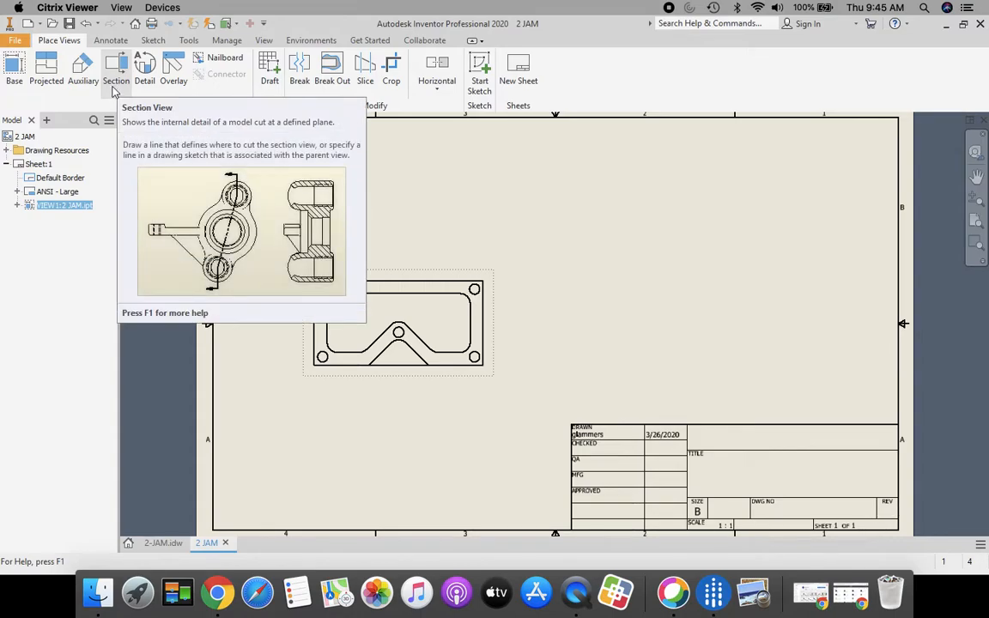
pyautogui.click(112, 67)
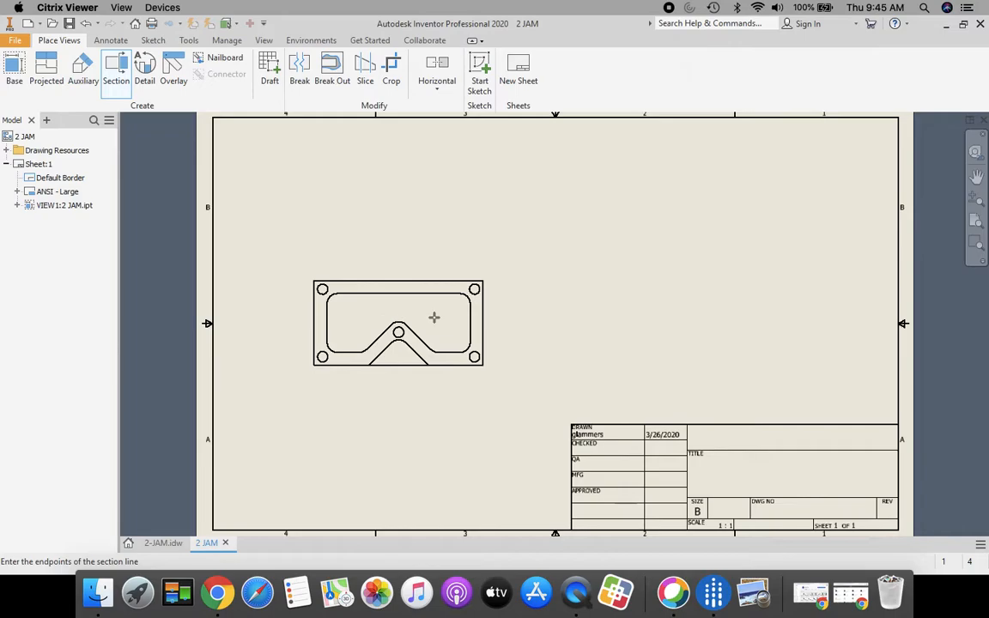
pyautogui.scroll(2, 441, 322)
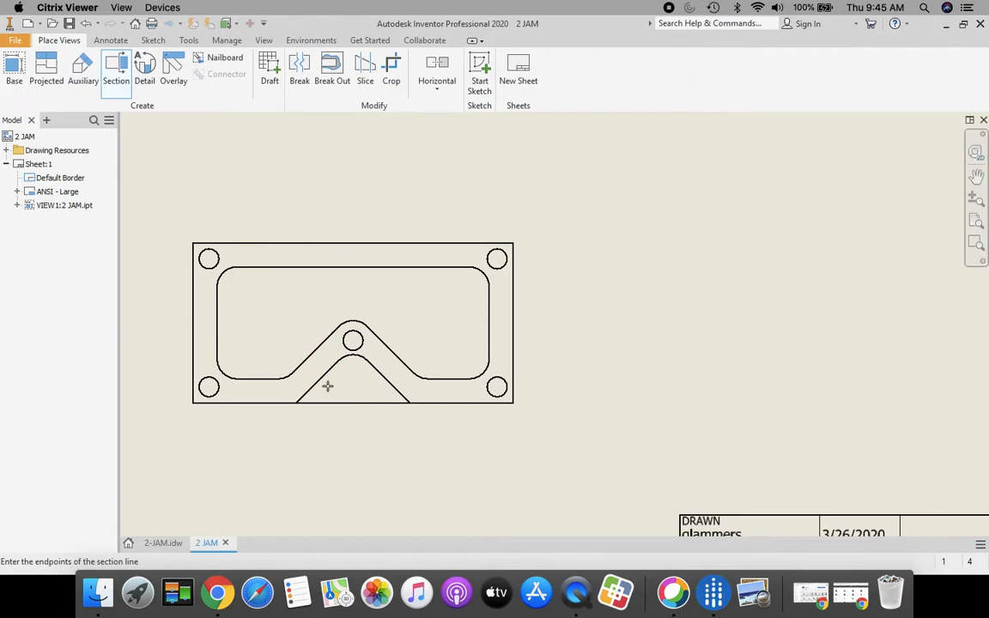
pyautogui.click(324, 233)
pyautogui.press('Escape')
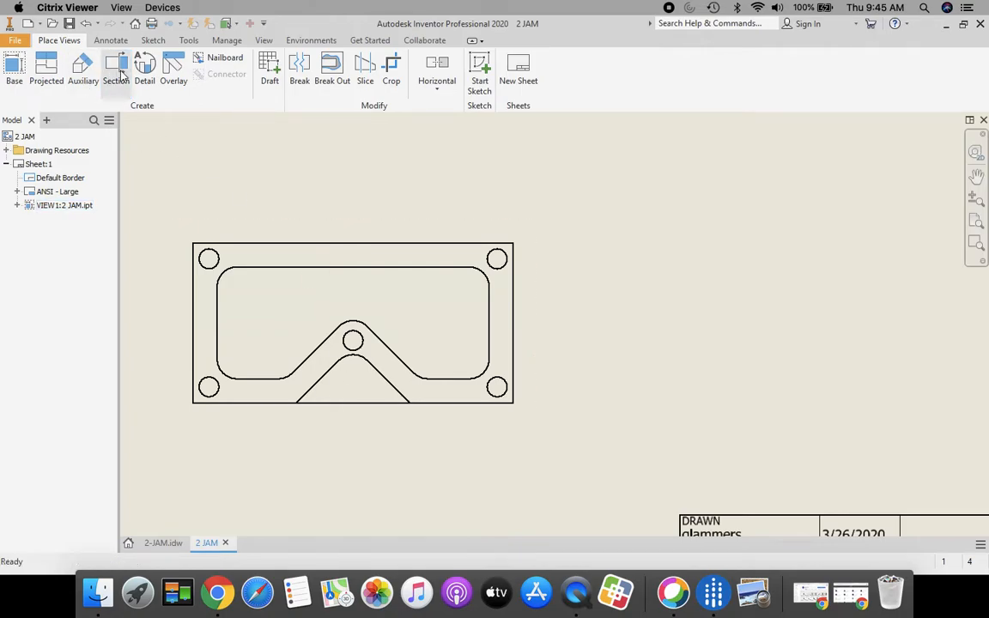
pyautogui.click(117, 69)
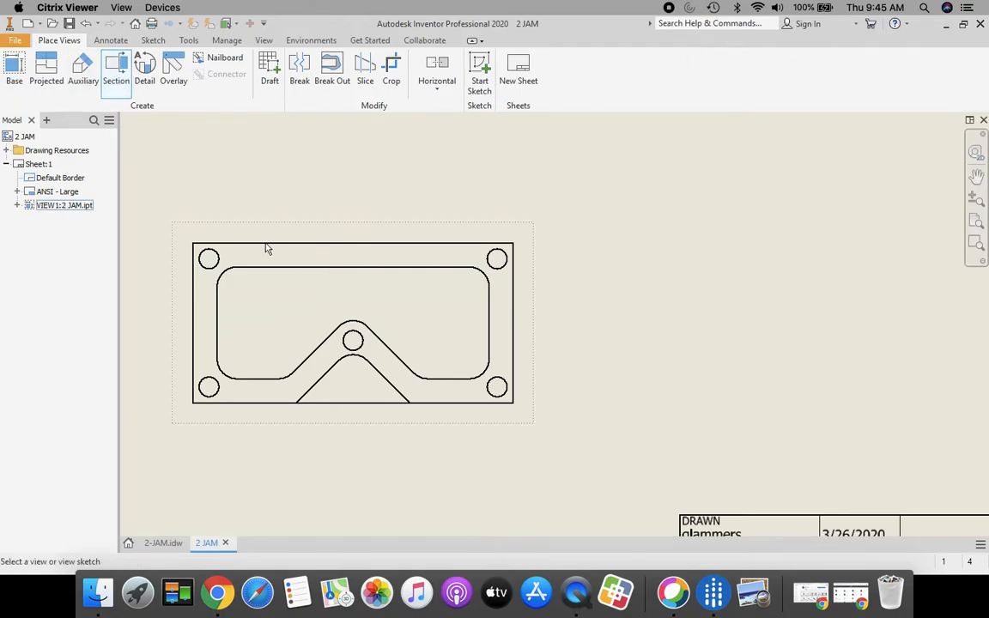
pyautogui.click(326, 237)
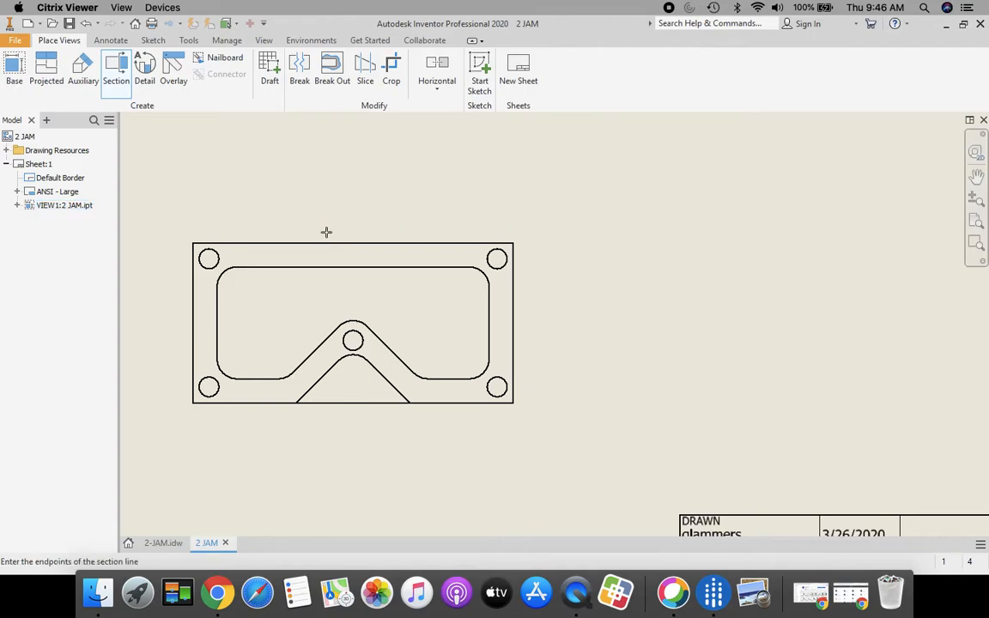
pyautogui.click(326, 234)
pyautogui.press('Escape')
# Step: Draw a vertical section line through the full height of the front view, just left of the centre hole
pyautogui.click(127, 78)
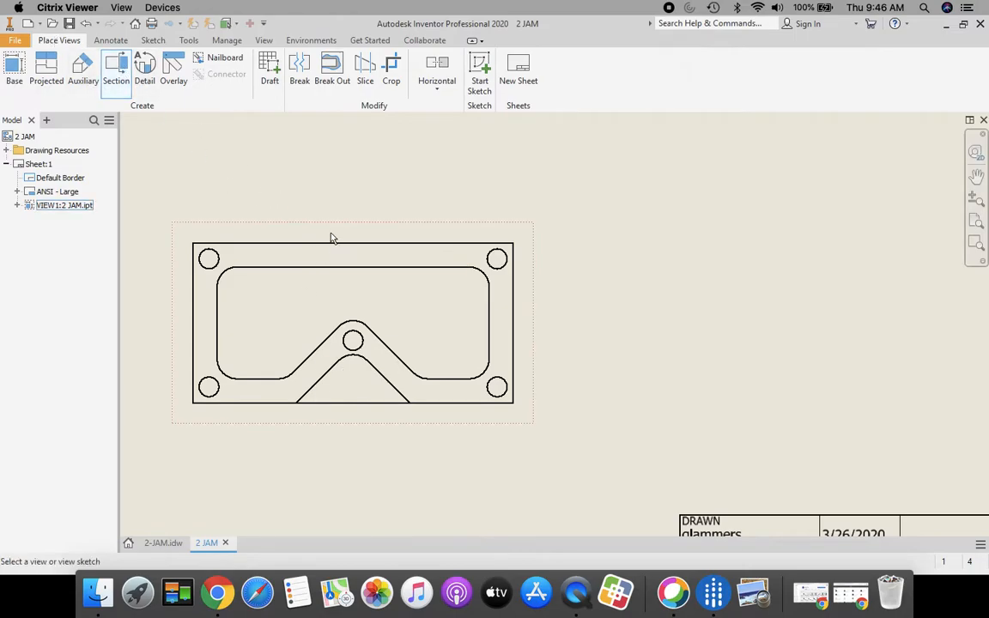
pyautogui.click(330, 233)
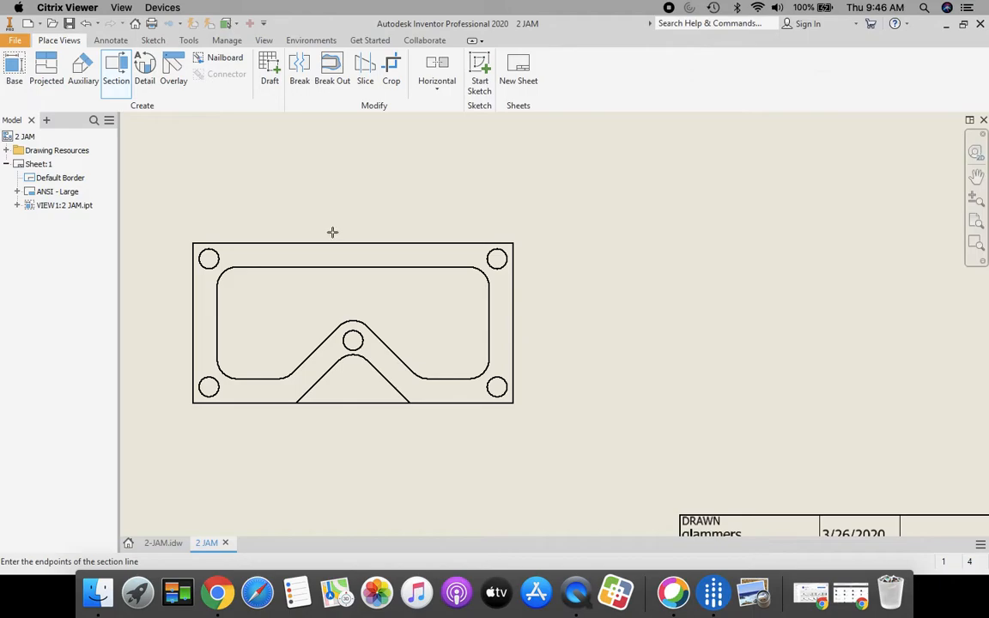
pyautogui.click(331, 232)
pyautogui.click(331, 418)
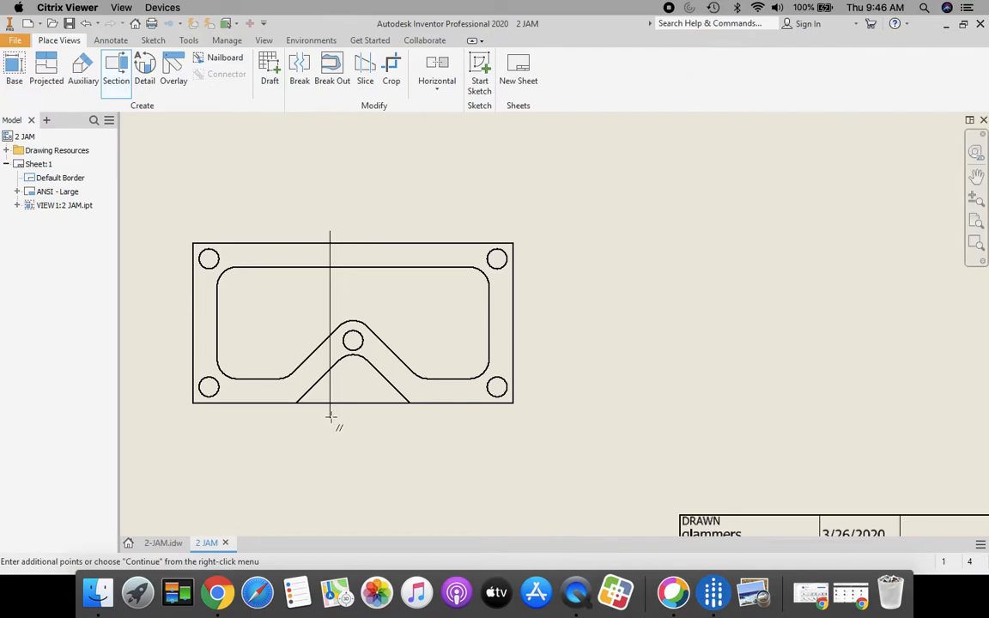
pyautogui.rightClick(331, 418)
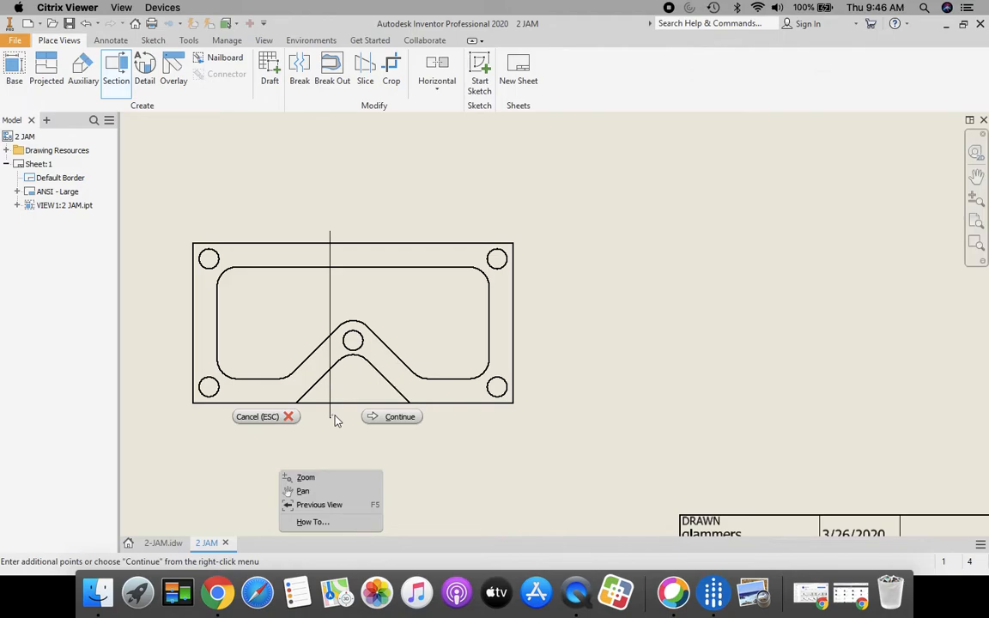
pyautogui.click(395, 417)
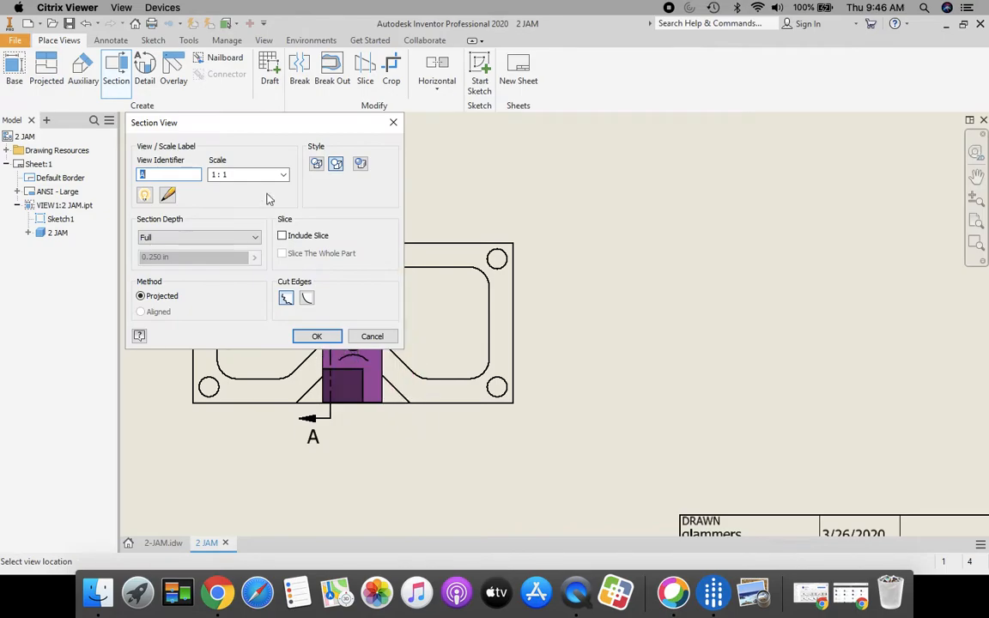
# Step: Place full-depth section view A at 1:1 scale to the right of the front view
pyautogui.moveTo(250, 129); pyautogui.dragTo(220, 64)
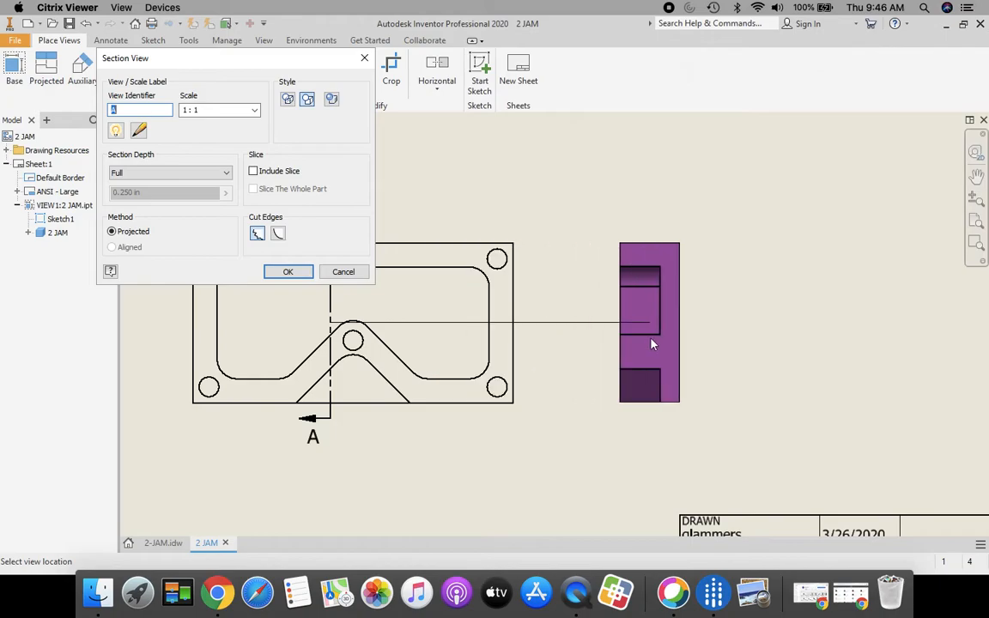
pyautogui.moveTo(293, 60); pyautogui.dragTo(217, 47)
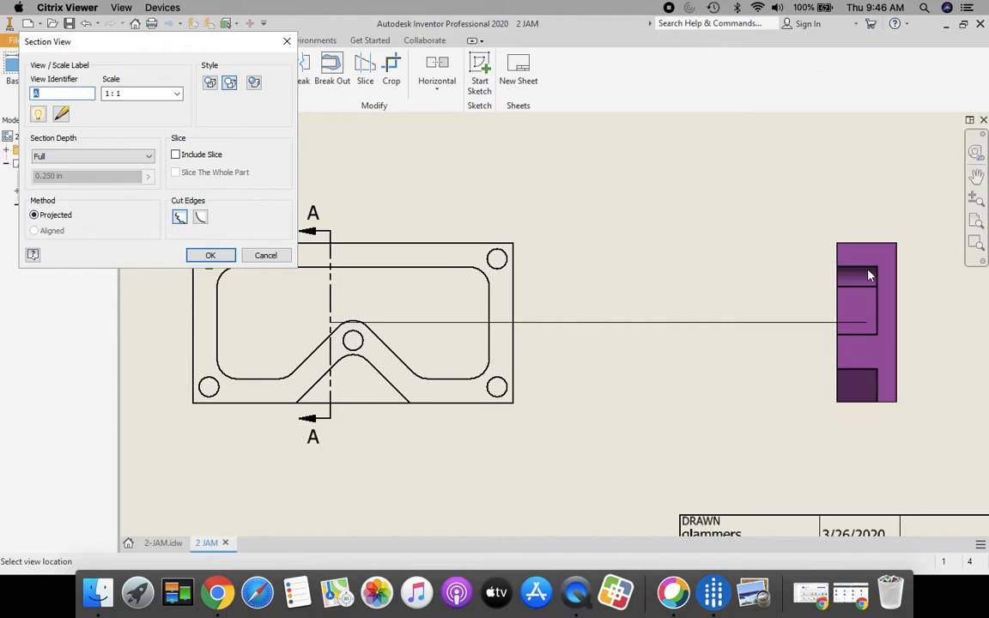
pyautogui.click(870, 275)
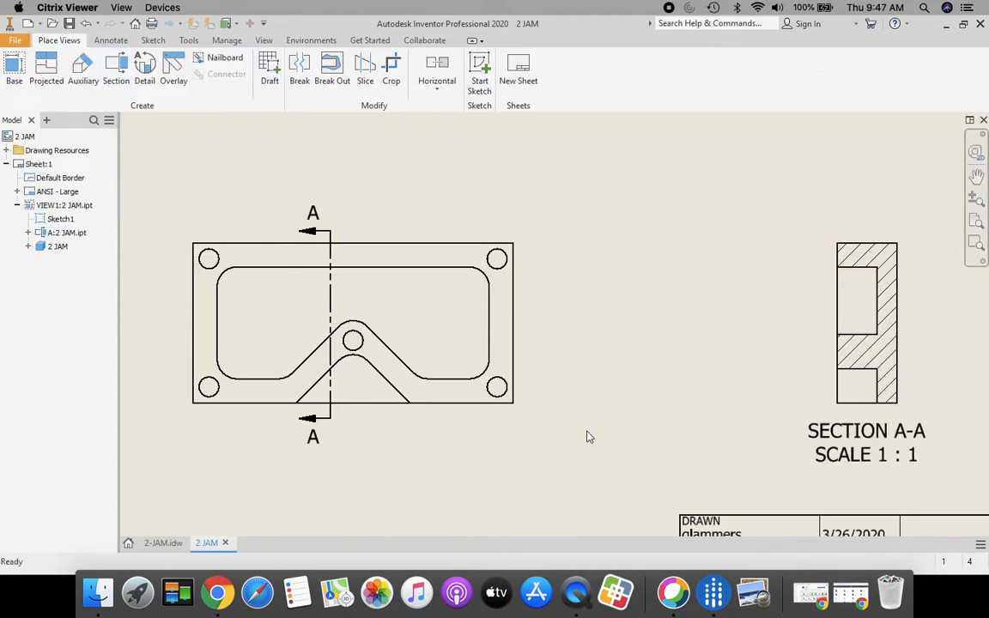
# Step: Project a top view above the front view and an isometric view into the sheet's upper-right corner
pyautogui.click(976, 221)
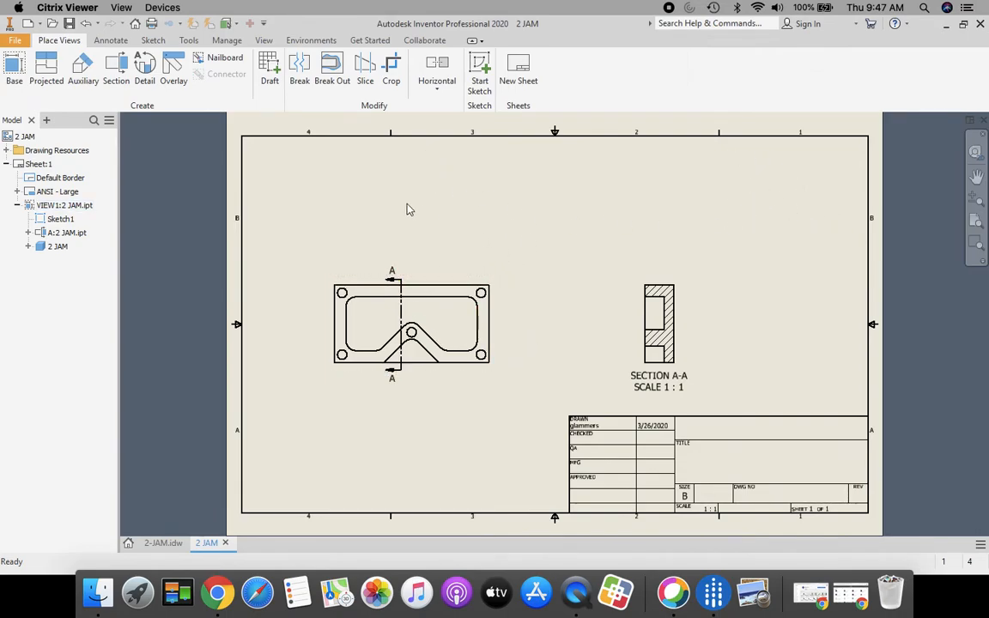
pyautogui.click(43, 76)
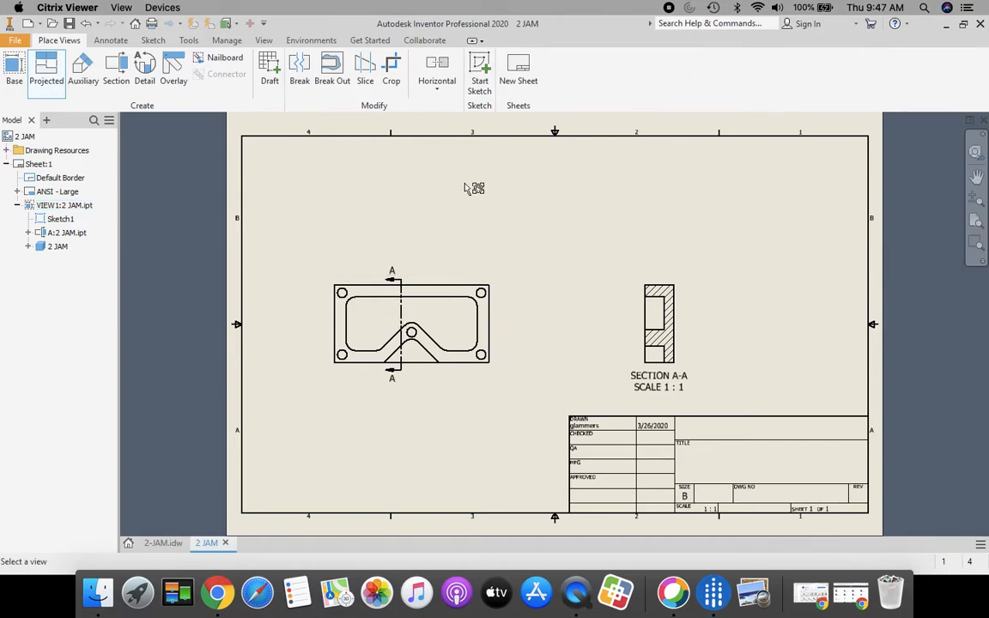
pyautogui.click(440, 320)
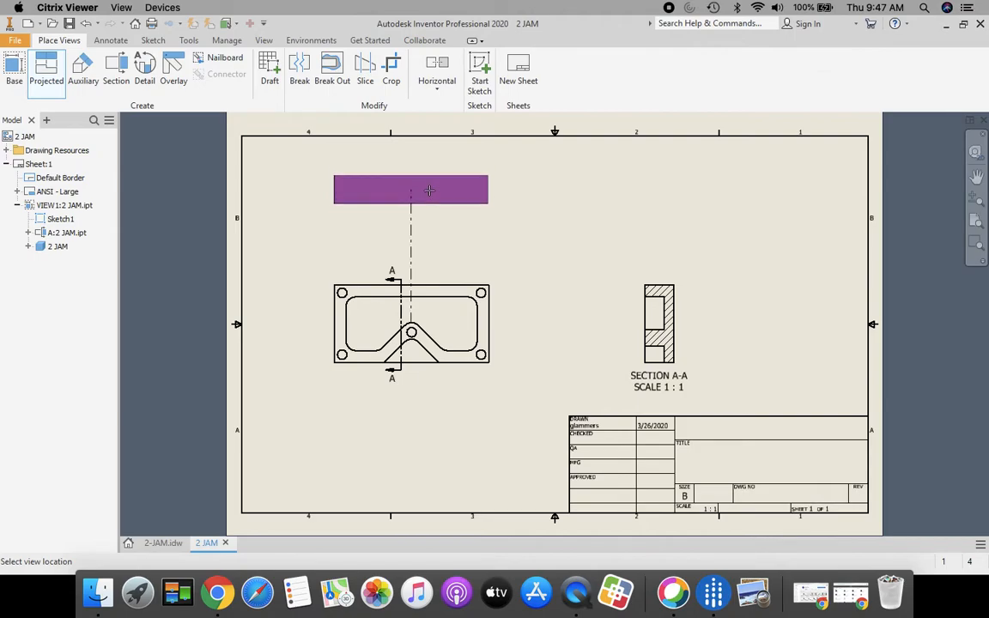
pyautogui.click(428, 190)
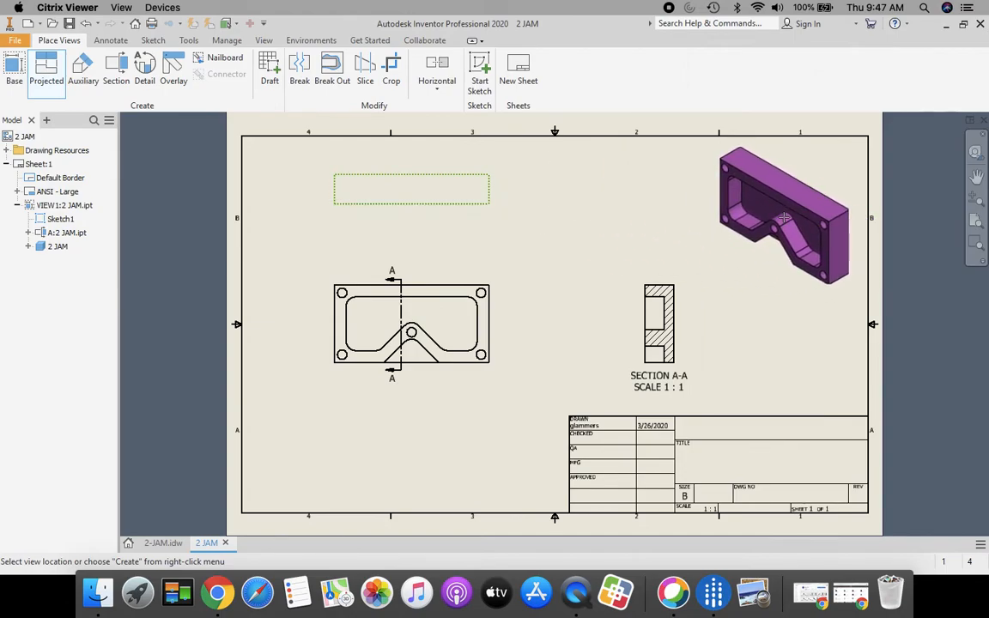
pyautogui.click(781, 218)
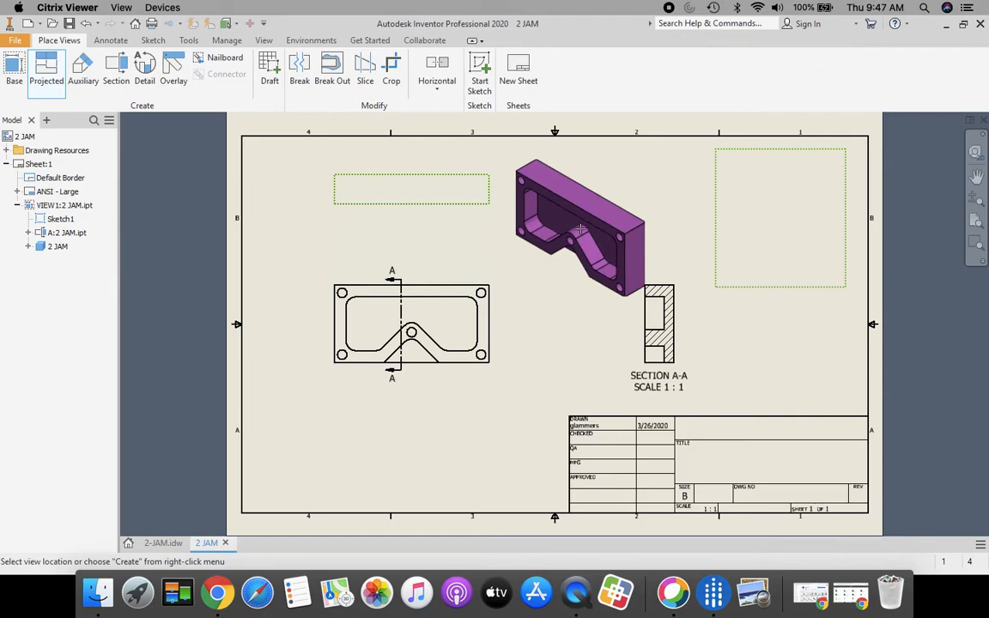
pyautogui.rightClick(581, 230)
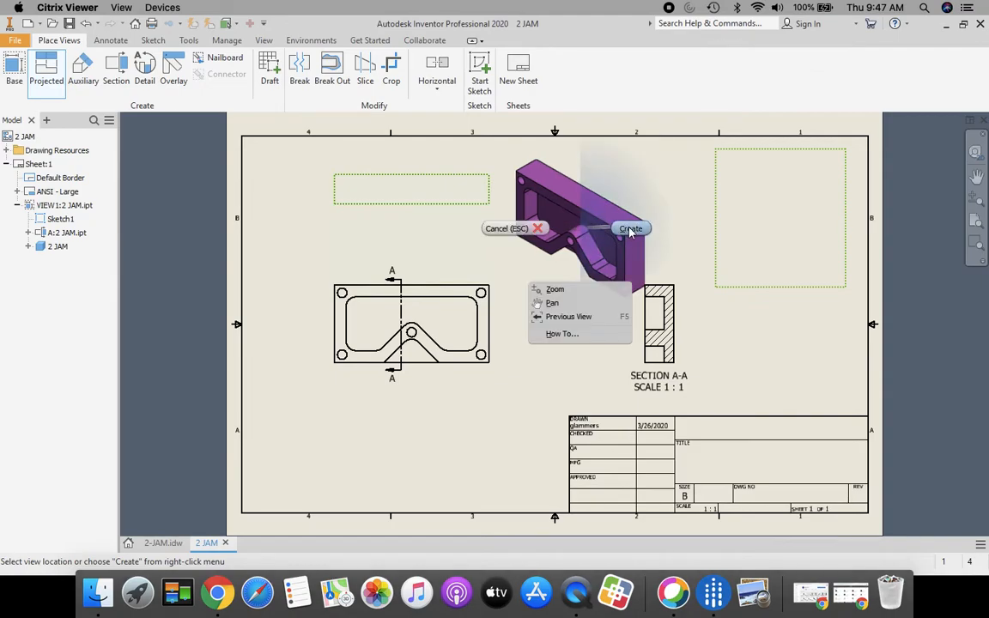
pyautogui.click(631, 229)
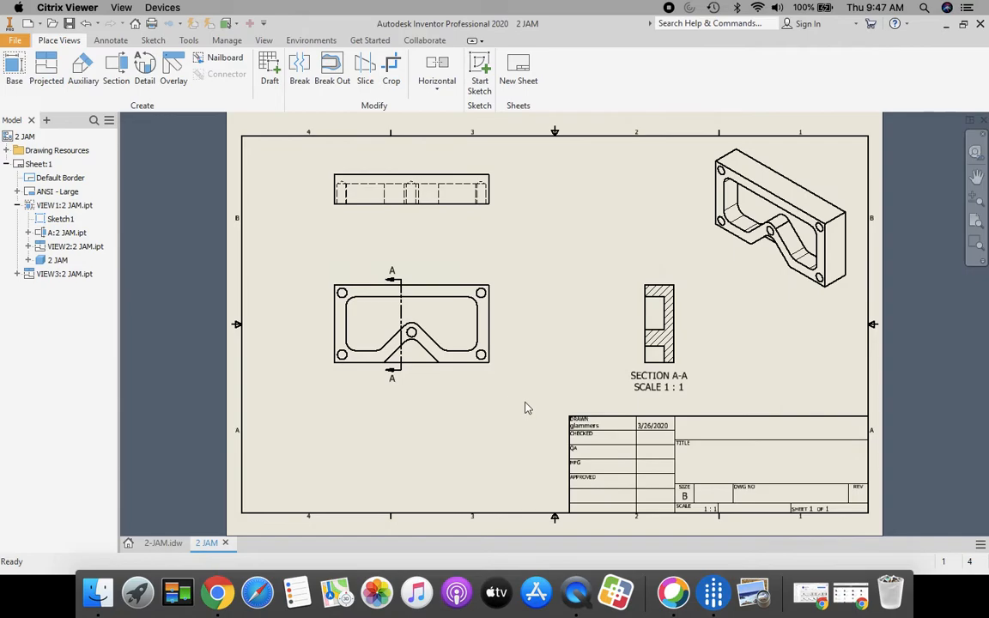
# Step: Check the 2-JAM example drawing, return to the 2 JAM drawing, and dimension the part's thickness at the top view's right edge
pyautogui.click(161, 545)
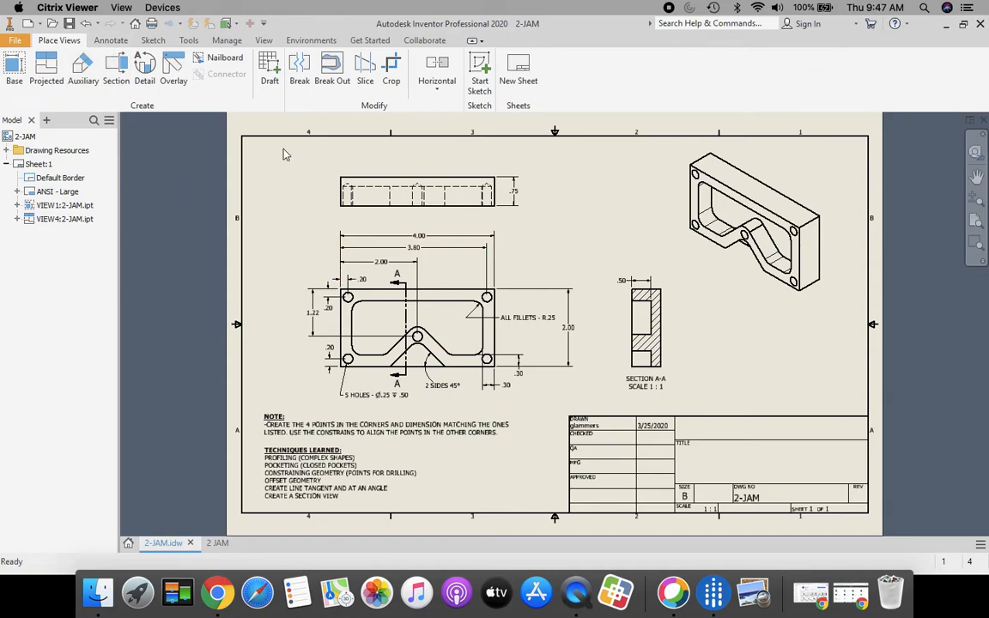
pyautogui.click(217, 544)
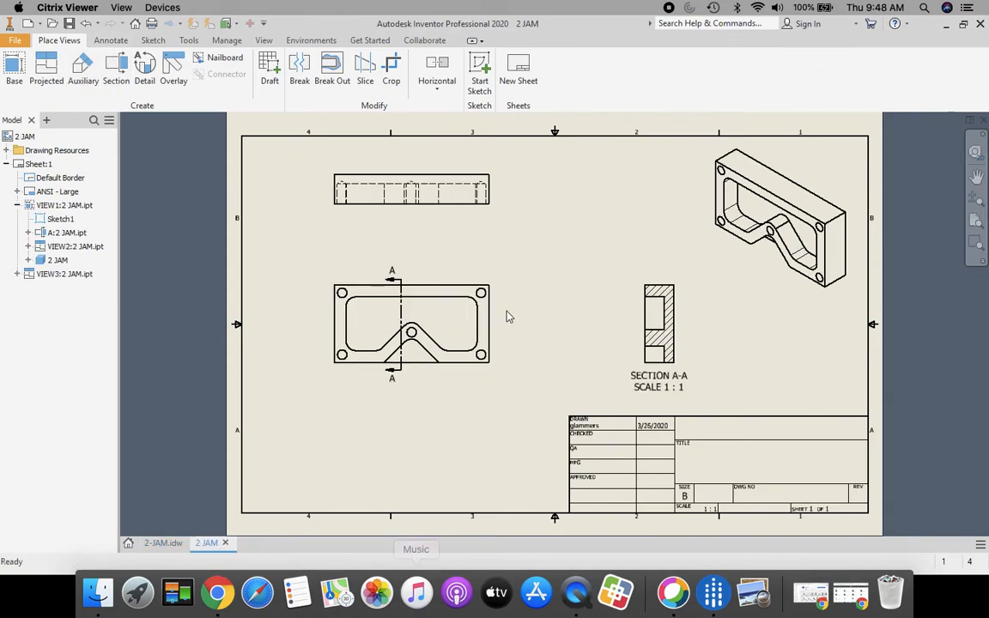
pyautogui.click(112, 41)
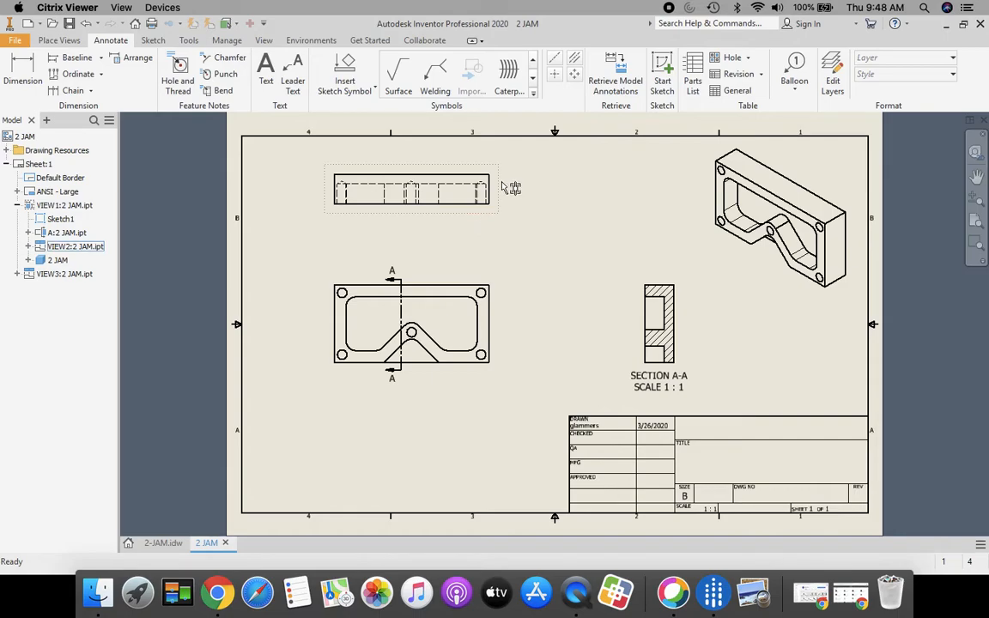
pyautogui.scroll(3, 506, 190)
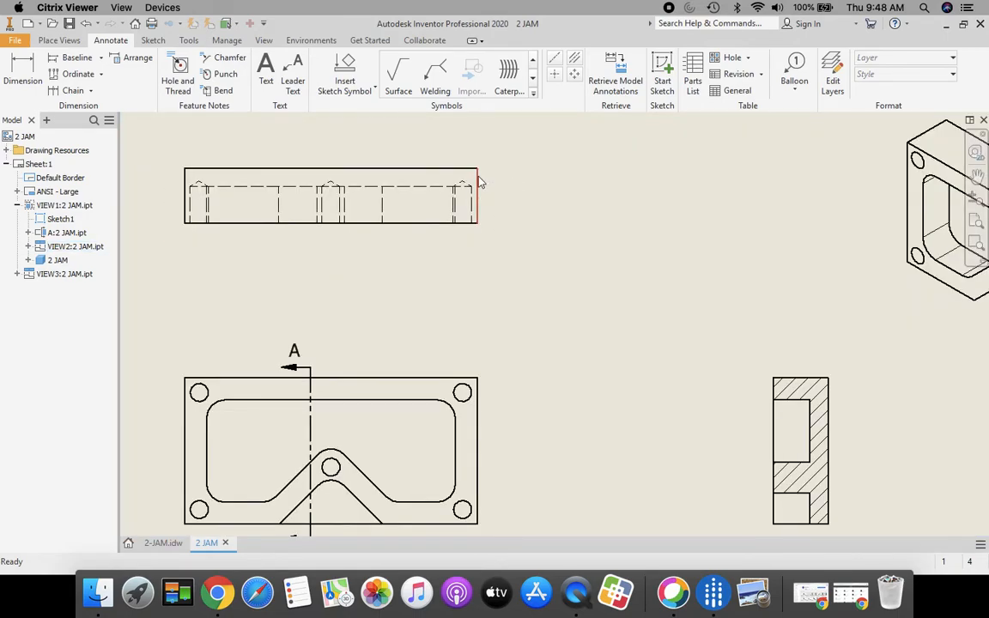
pyautogui.click(23, 69)
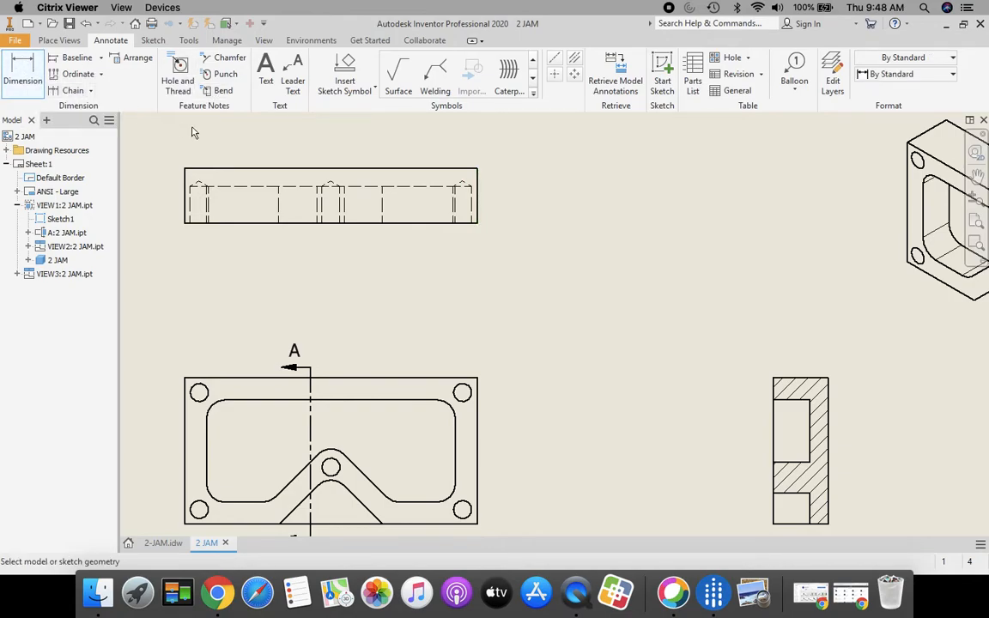
pyautogui.click(478, 183)
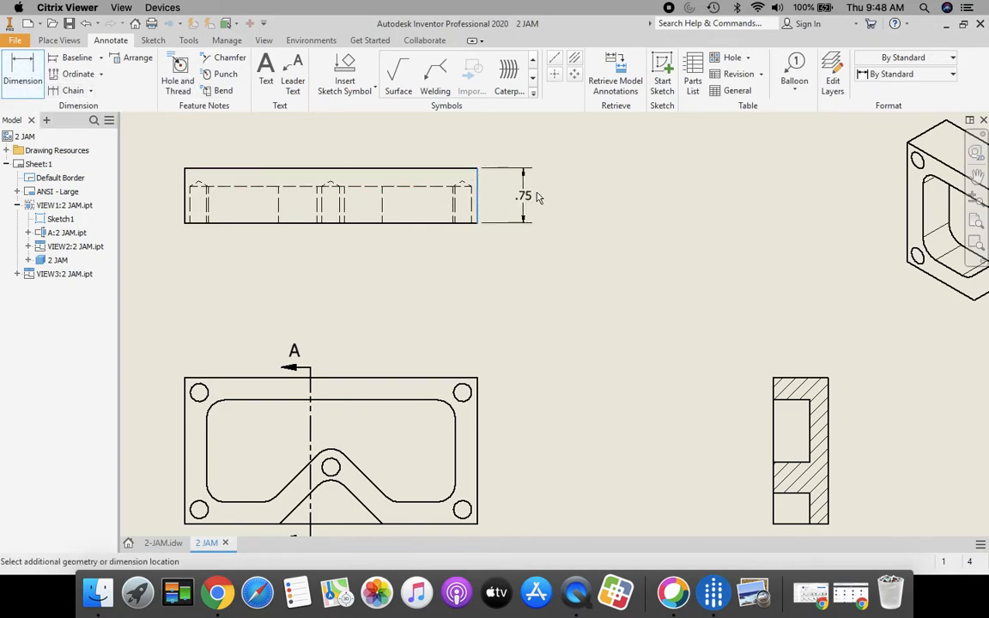
pyautogui.click(541, 197)
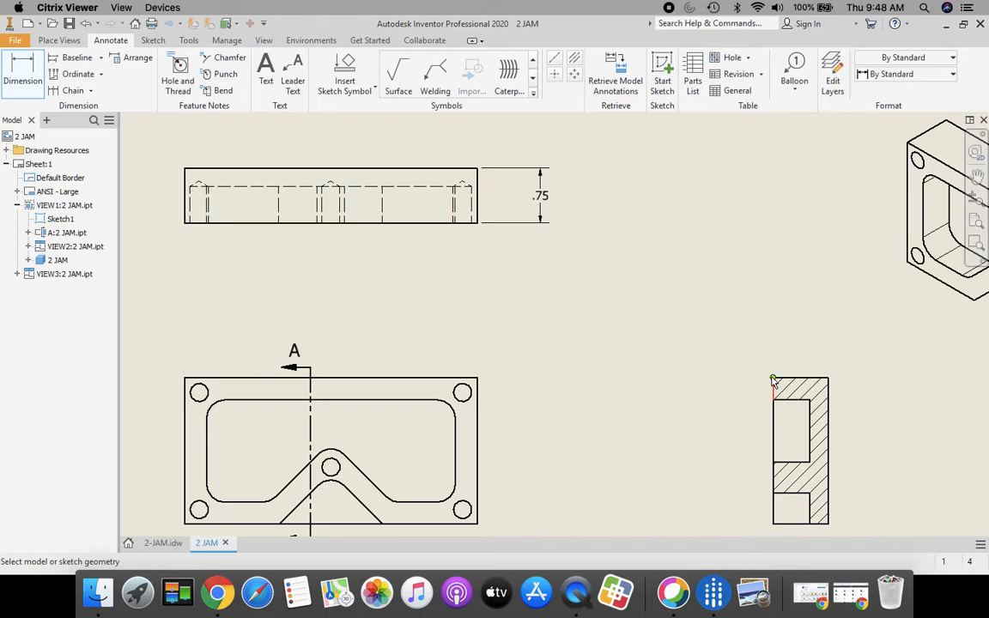
# Step: Dimension the pocket depth above section view A-A, from the section's left face to the pocket floor
pyautogui.click(774, 380)
pyautogui.click(811, 410)
pyautogui.click(790, 340)
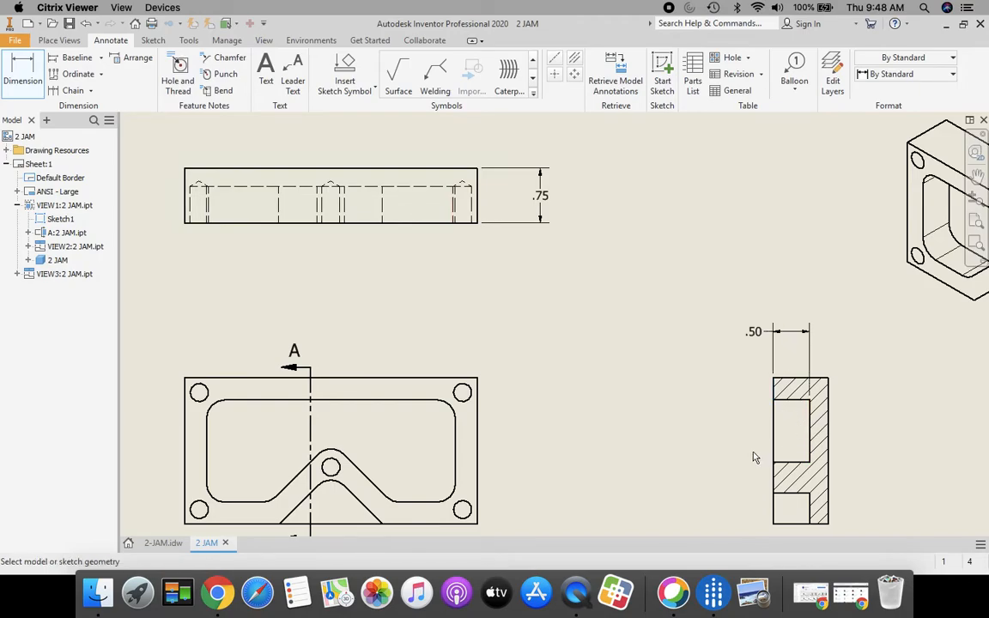
# Step: Dimension the front view's upper-left hole centre horizontally from the left edge and vertically from the top edge
pyautogui.moveTo(601, 434)
pyautogui.mouseDown(button='middle')
pyautogui.moveTo(654, 344)
pyautogui.moveTo(681, 325)
pyautogui.moveTo(664, 315)
pyautogui.moveTo(669, 294)
pyautogui.moveTo(698, 289)
pyautogui.moveTo(697, 305)
pyautogui.mouseUp(button='middle')
pyautogui.moveTo(636, 296); pyautogui.dragTo(678, 316, button='middle')
pyautogui.click(22, 73)
pyautogui.click(314, 279)
pyautogui.click(327, 276)
pyautogui.click(319, 247)
pyautogui.click(327, 276)
pyautogui.click(325, 262)
pyautogui.click(291, 275)
# Step: Stack horizontal dimensions above the front view from the left edge to the centre hole, the upper-right hole and the right edge
pyautogui.click(314, 334)
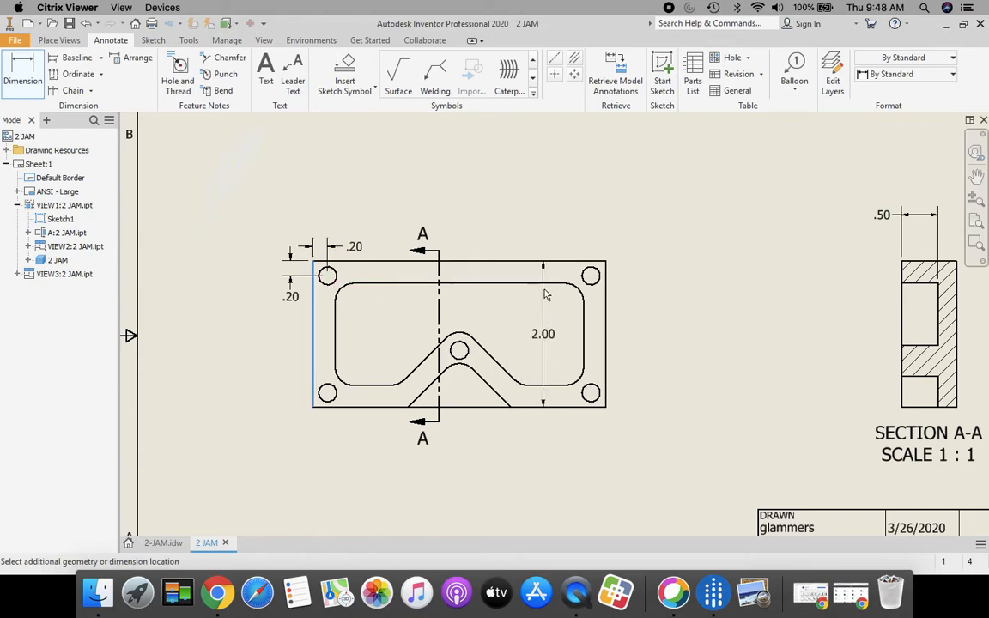
pyautogui.click(591, 276)
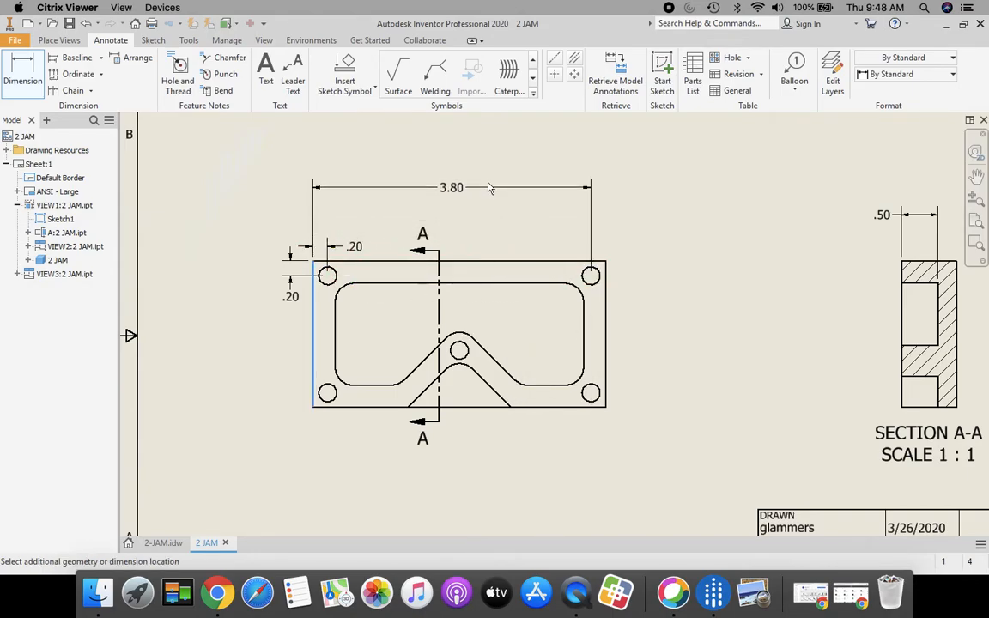
pyautogui.click(491, 181)
pyautogui.click(314, 330)
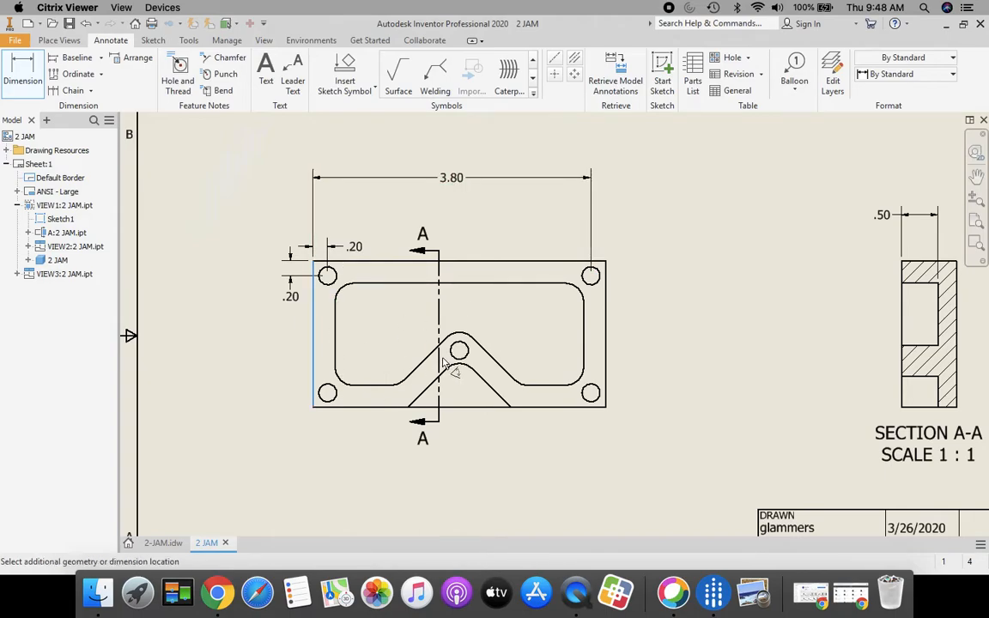
pyautogui.click(459, 352)
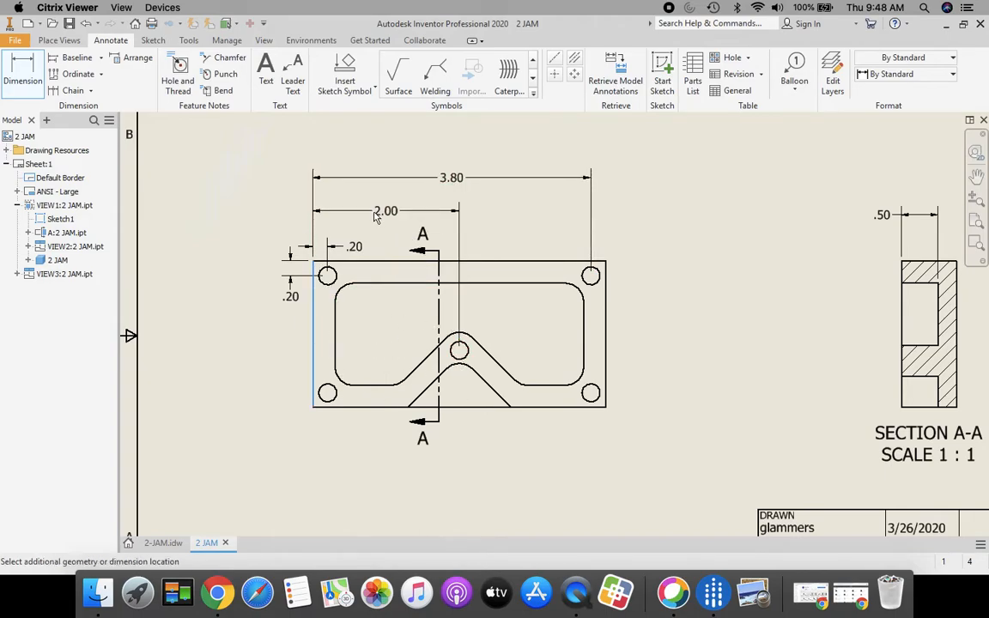
pyautogui.click(387, 206)
pyautogui.click(372, 262)
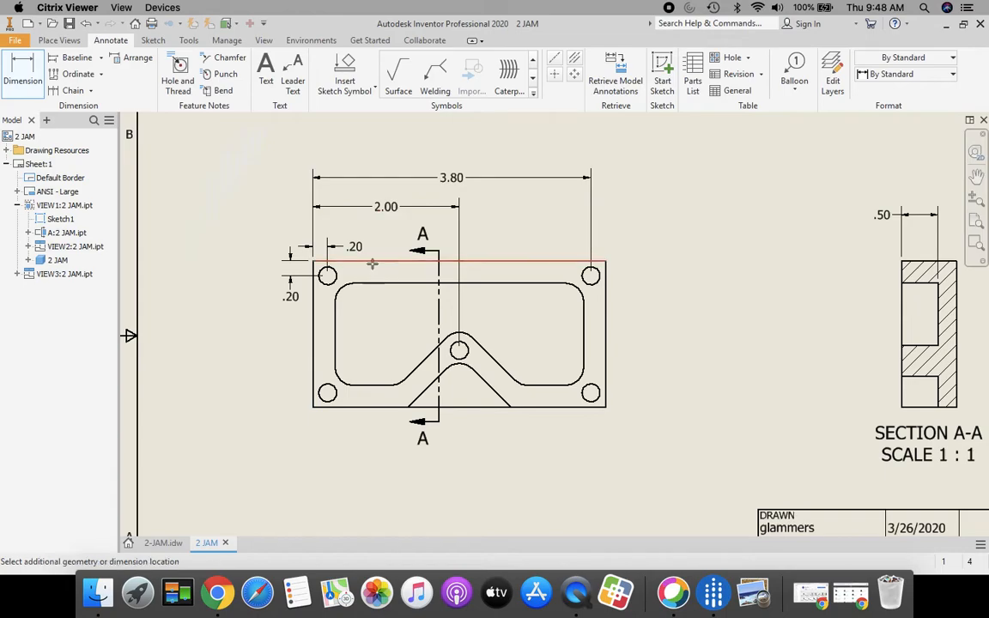
pyautogui.click(382, 147)
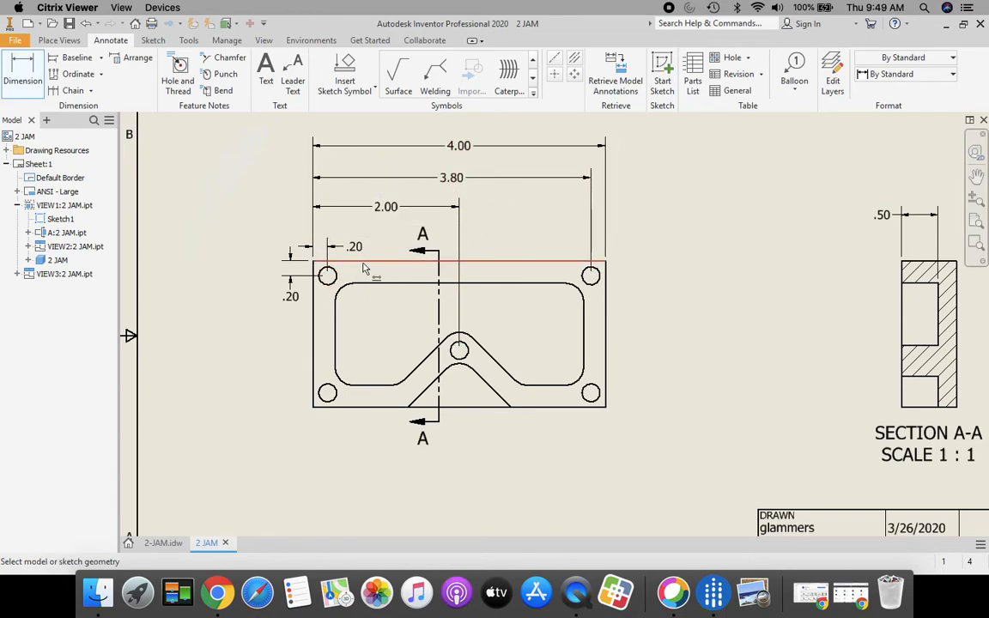
# Step: Dimension the front view's bottom and right wall thicknesses between the outer edges and the pocket near the lower-right corner
pyautogui.click(589, 413)
pyautogui.click(552, 385)
pyautogui.click(646, 395)
pyautogui.click(605, 359)
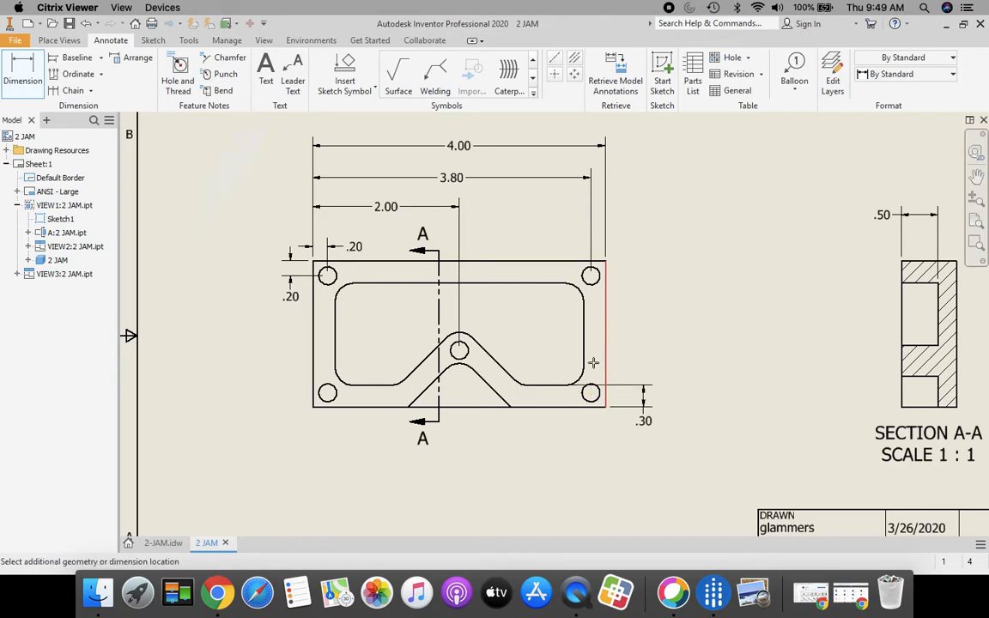
pyautogui.click(585, 365)
pyautogui.click(599, 446)
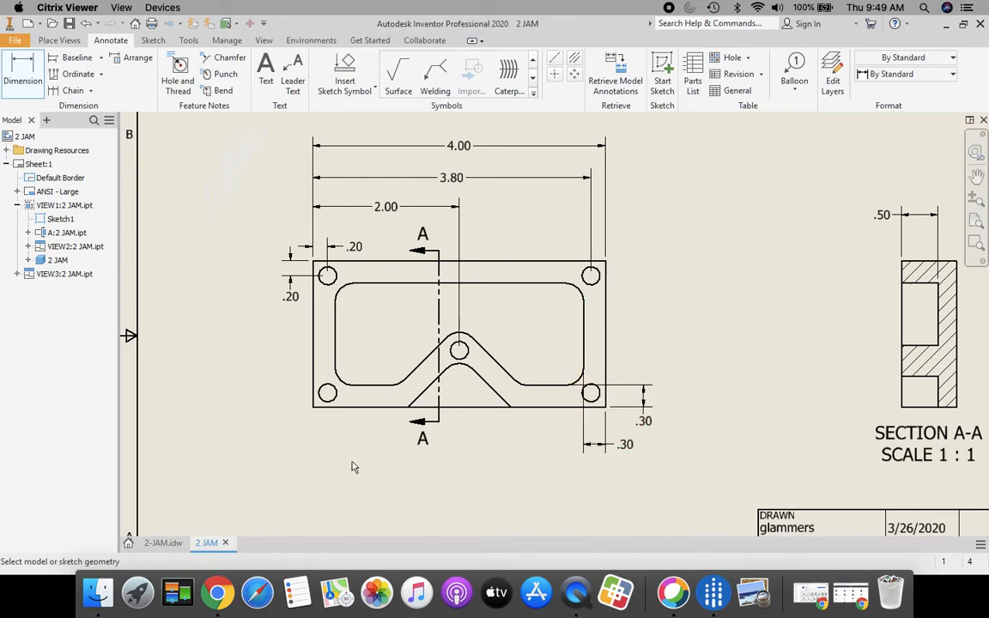
# Step: Dimension the lower-left hole's height from the bottom edge and the centre hole's vertical distance from the top edge
pyautogui.click(341, 407)
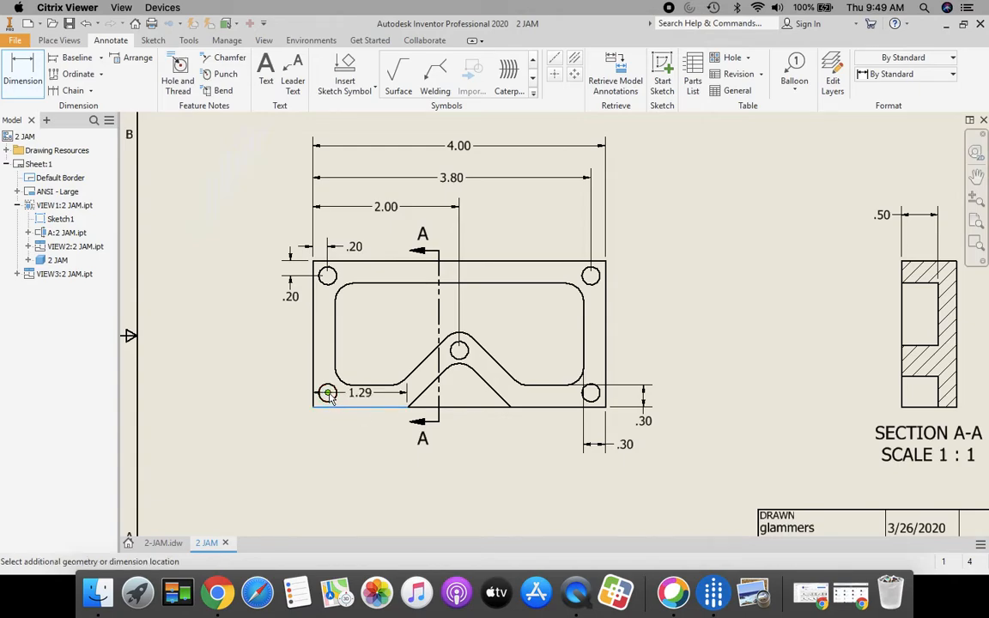
pyautogui.click(282, 408)
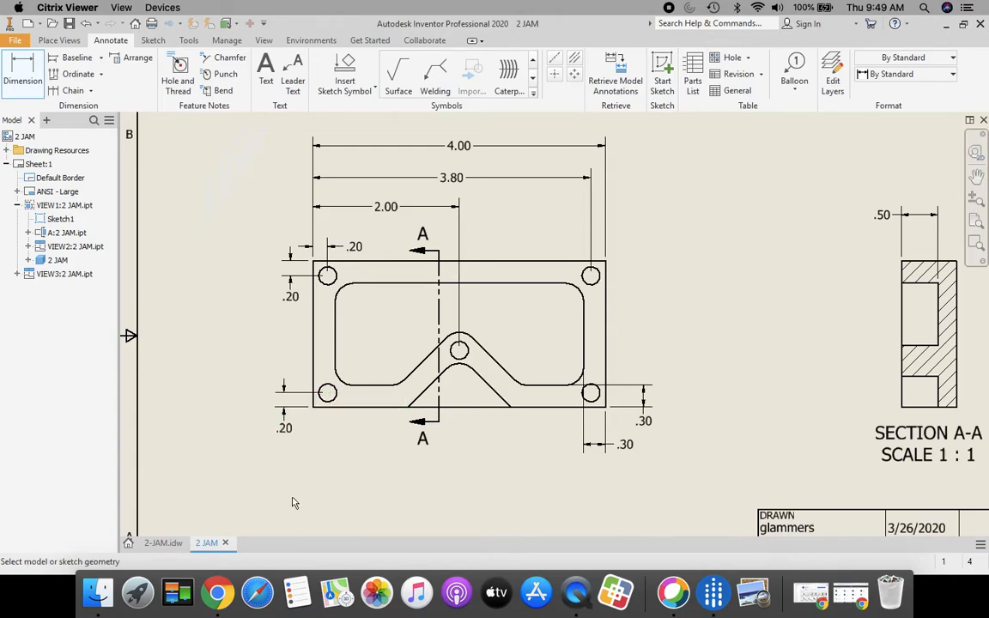
pyautogui.click(395, 262)
pyautogui.click(457, 347)
pyautogui.click(257, 307)
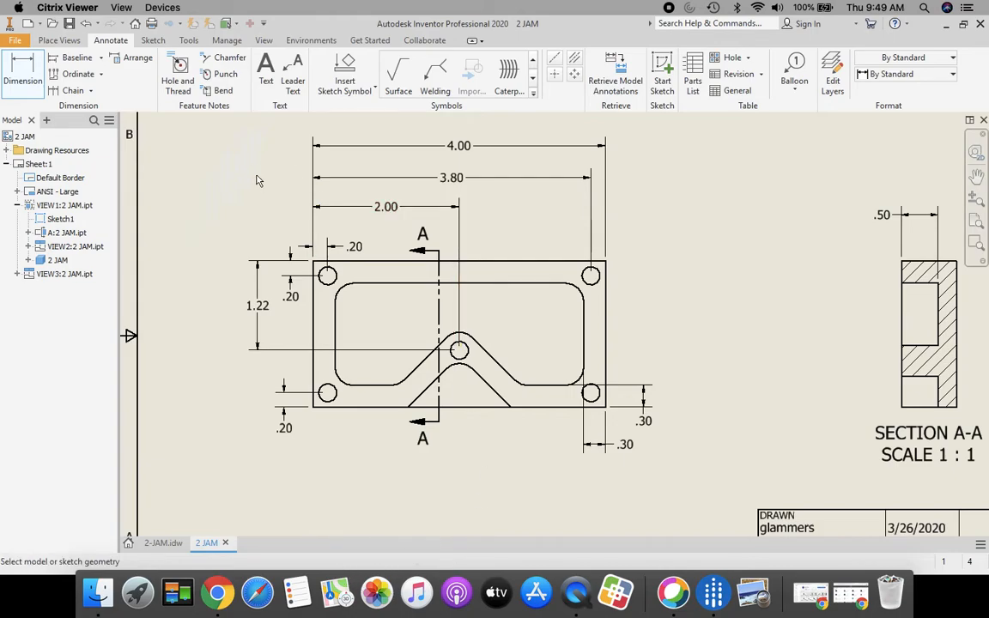
# Step: Add a hole note with diameter and depth to the lower-left hole, placed below the front view
pyautogui.click(183, 74)
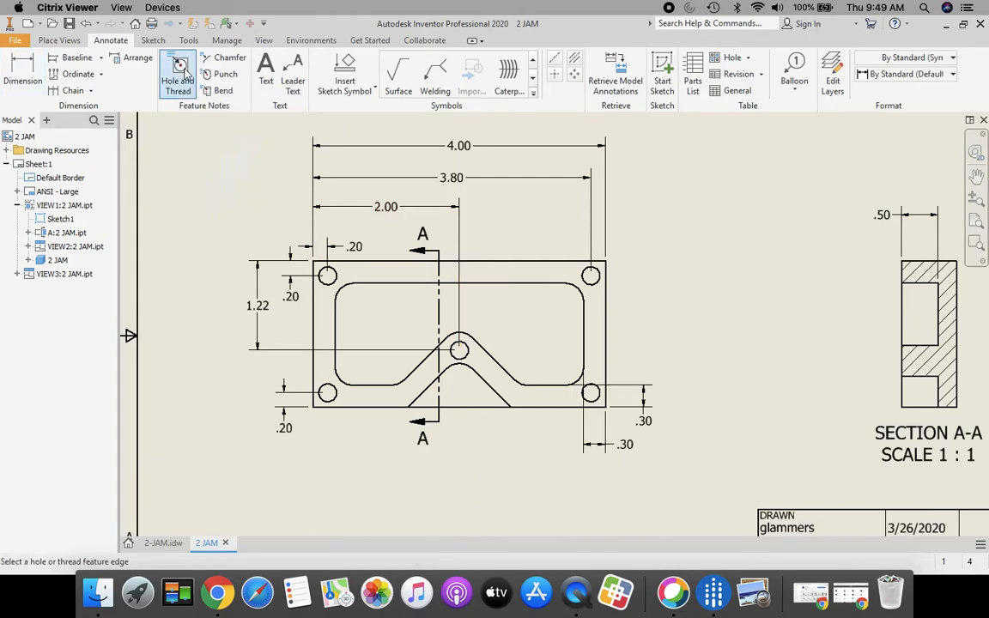
pyautogui.click(336, 409)
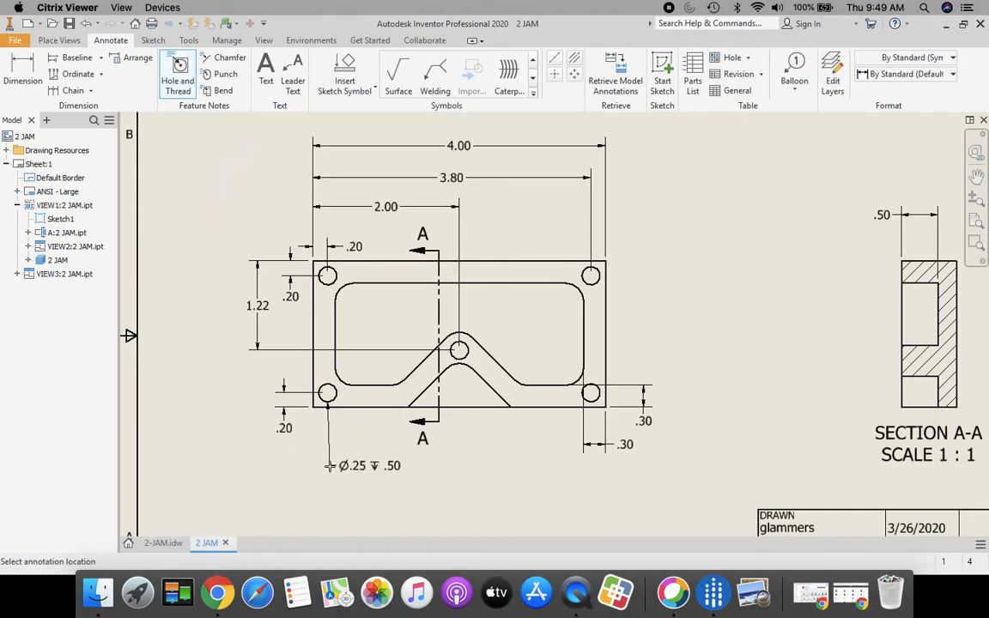
pyautogui.click(329, 465)
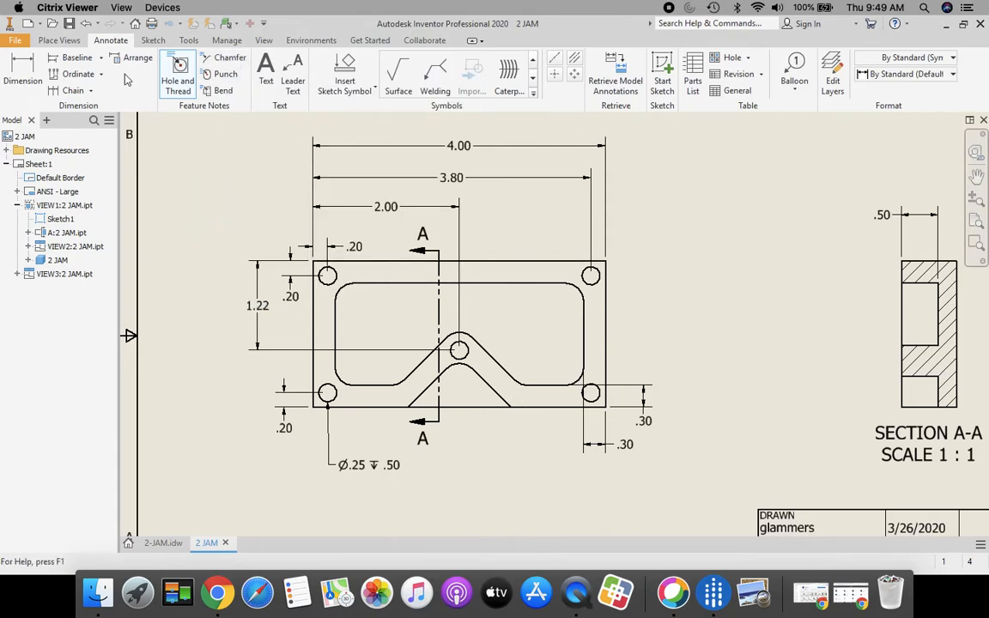
pyautogui.click(24, 68)
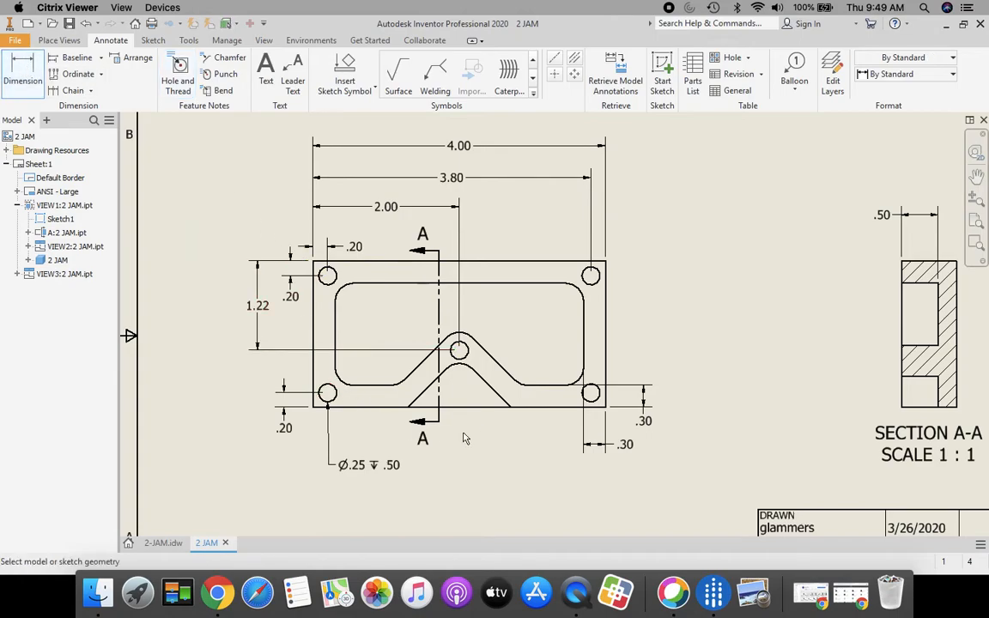
pyautogui.click(484, 386)
pyautogui.click(483, 410)
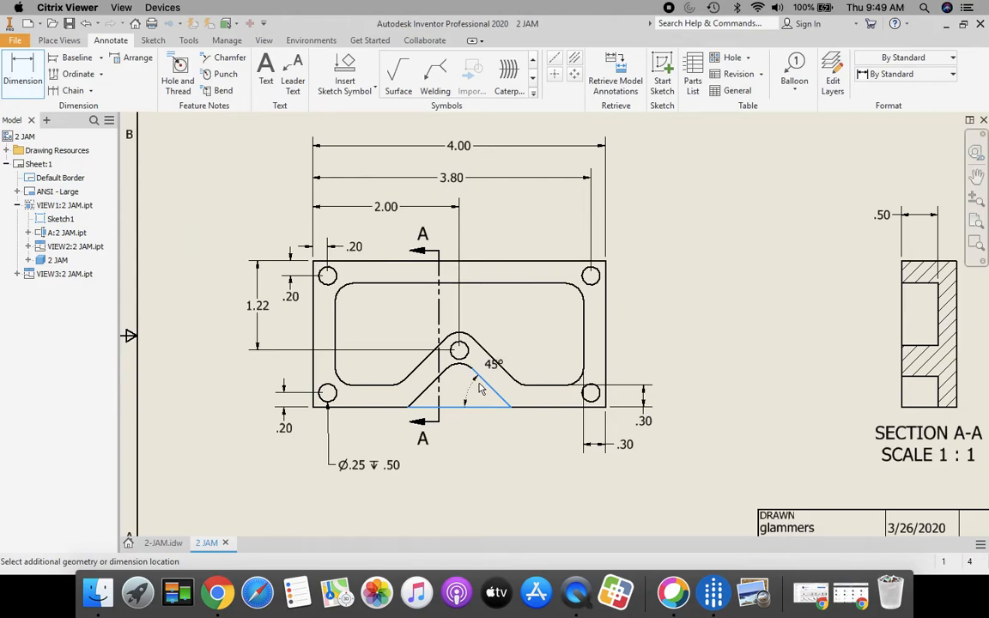
pyautogui.press('Escape')
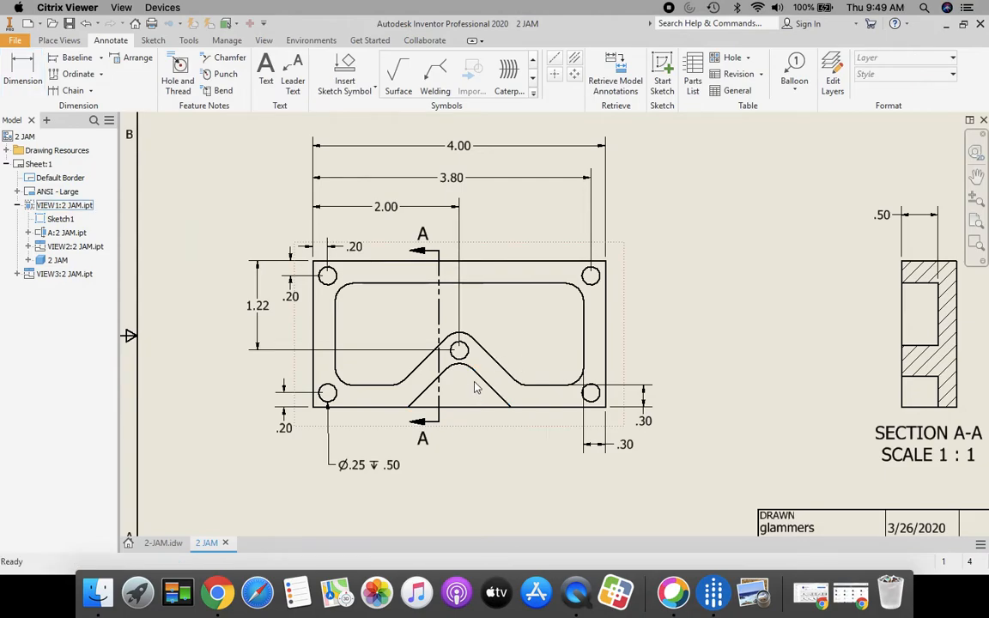
# Step: Dimension the acute angle between the bottom edge and the right slanted edge of the front view's triangular notch
pyautogui.click(24, 73)
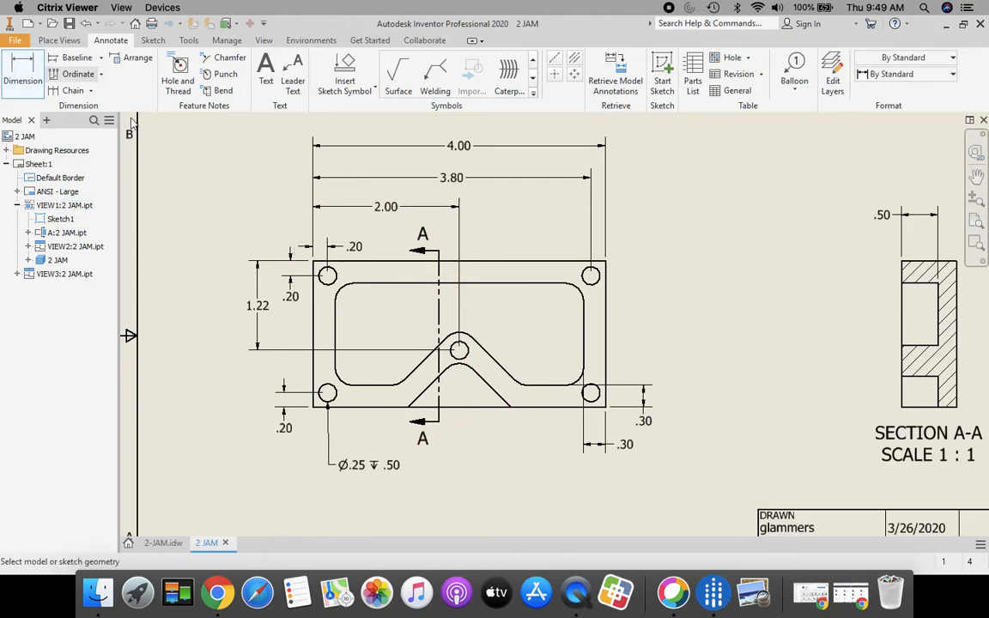
pyautogui.click(472, 410)
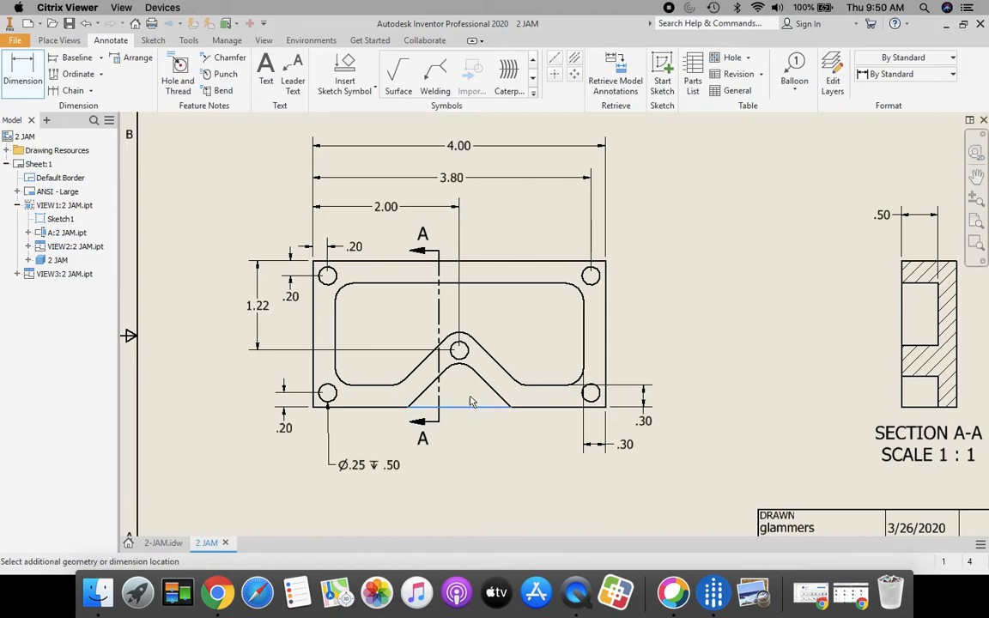
pyautogui.click(480, 378)
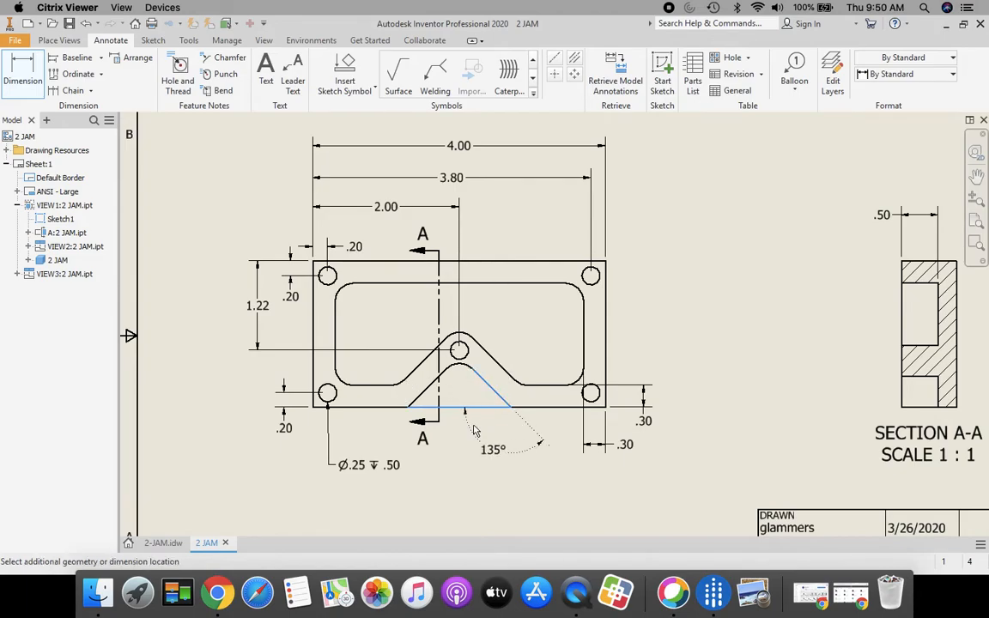
pyautogui.click(475, 410)
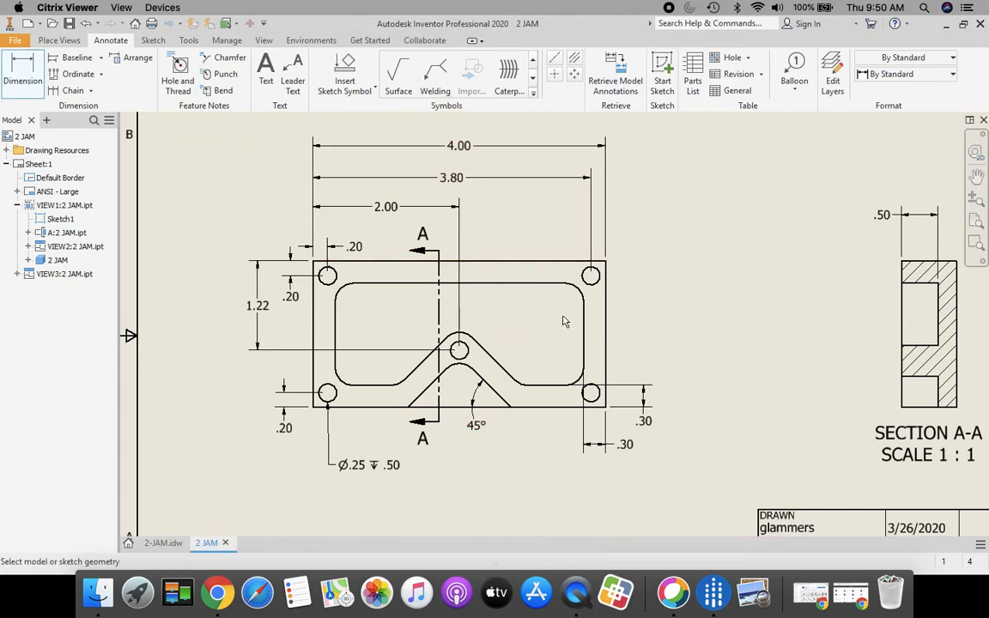
# Step: Add a leader note reading "All Fillets 0.25" to the upper-right fillet of the front view's pocket
pyautogui.click(298, 69)
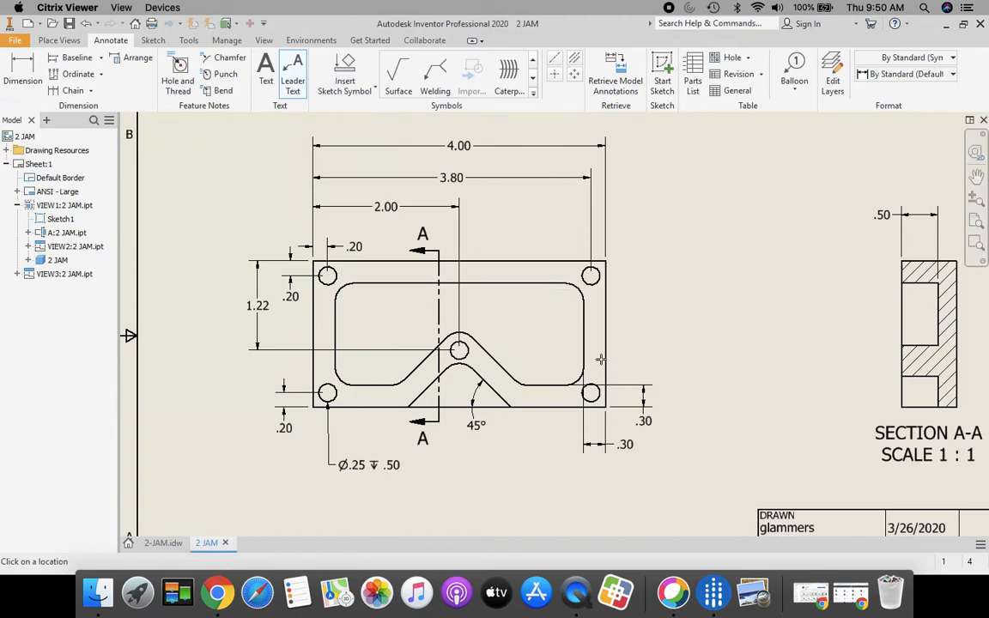
pyautogui.click(578, 293)
pyautogui.doubleClick(547, 322)
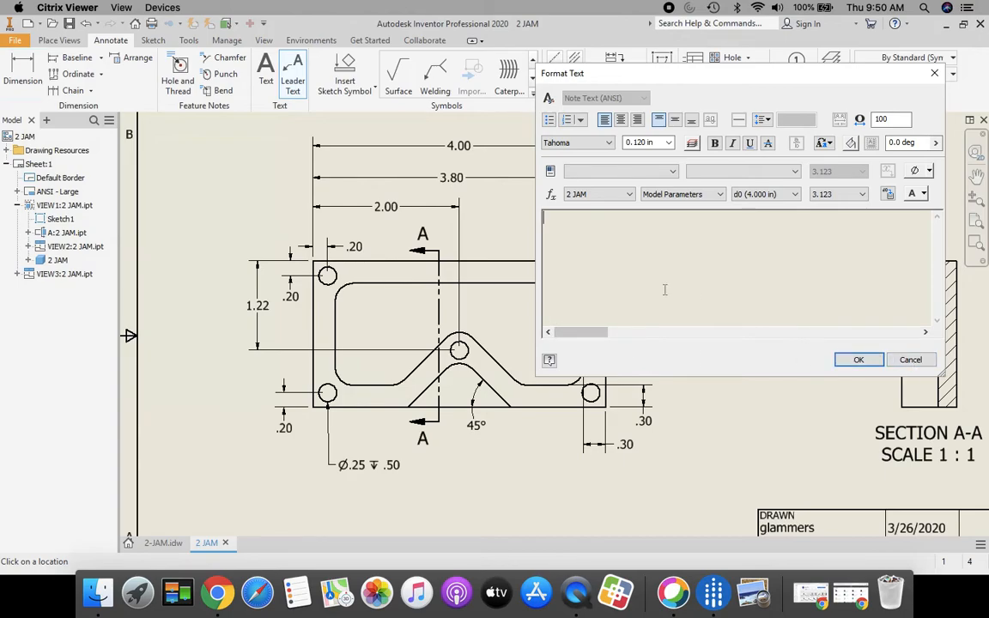
pyautogui.write('All Fillets 0.25')
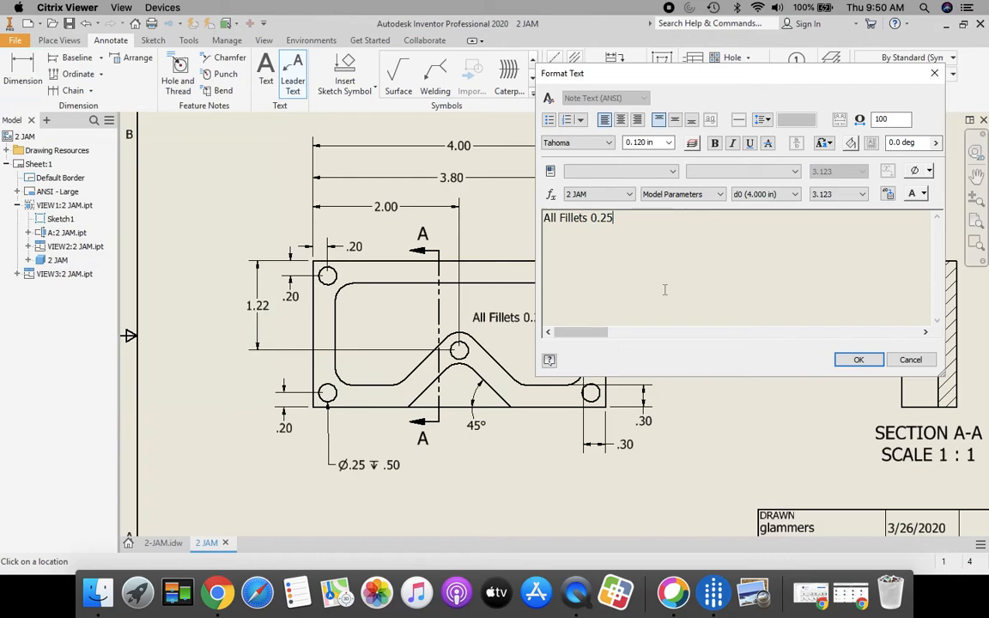
pyautogui.click(859, 360)
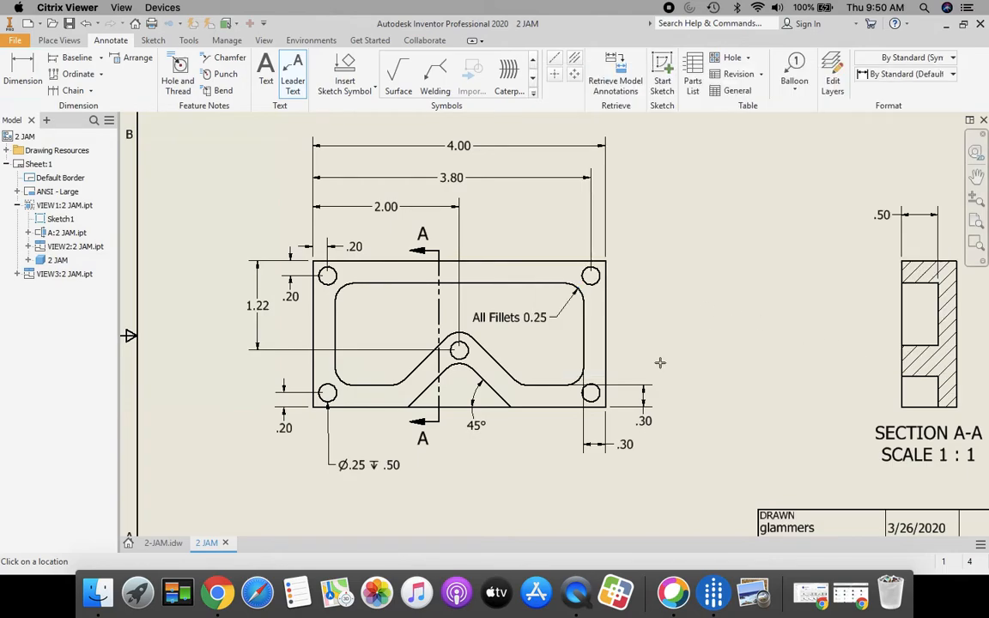
pyautogui.press('Escape')
# Step: Move the fillet leader note's text outside the front view's right edge and delete the note
pyautogui.click(550, 316)
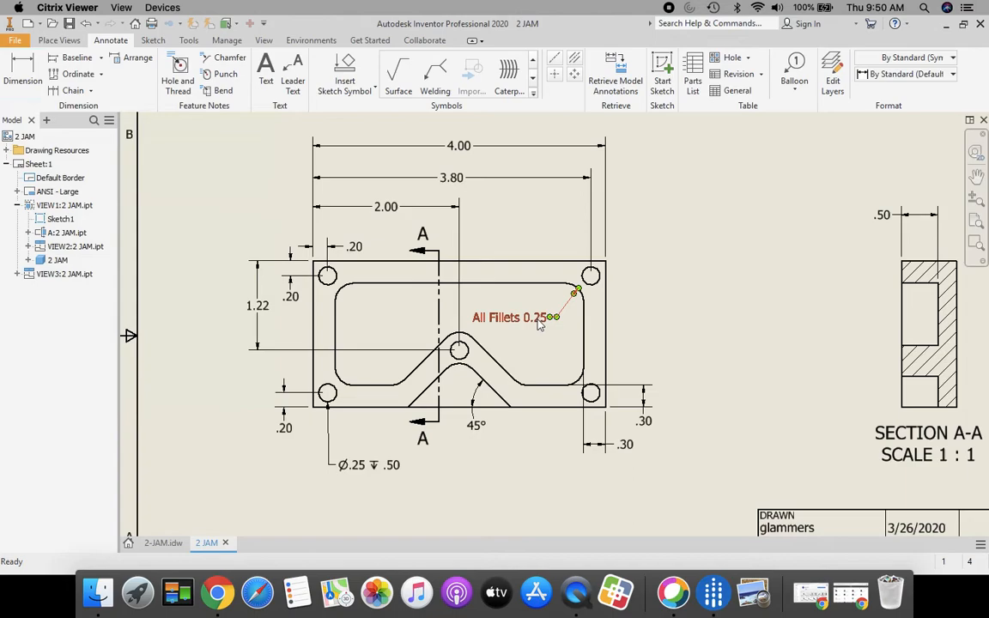
pyautogui.press('Escape')
pyautogui.click(581, 323)
pyautogui.click(487, 320)
pyautogui.moveTo(554, 319); pyautogui.dragTo(626, 320)
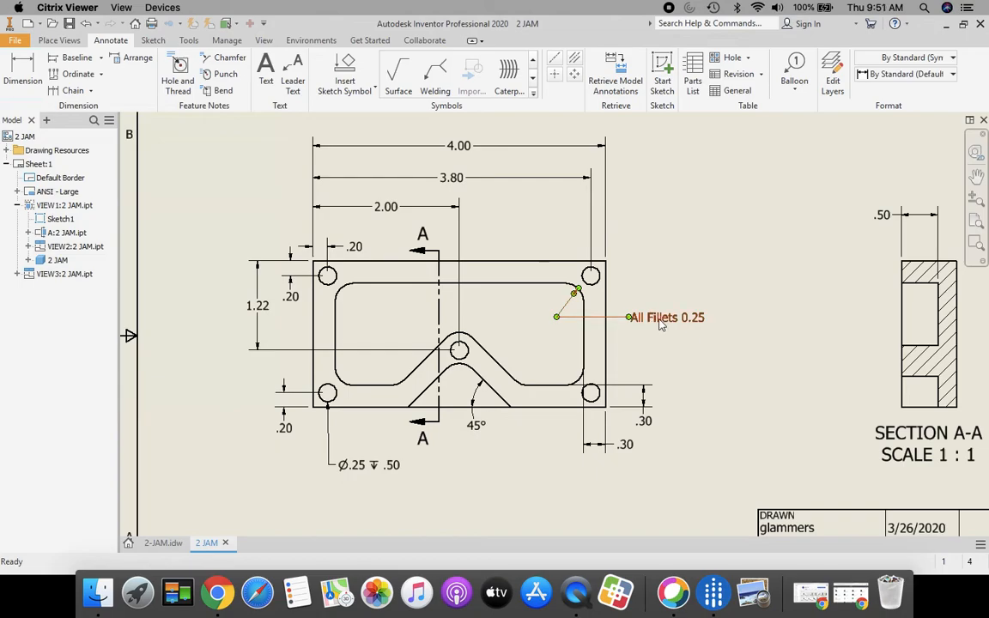
pyautogui.rightClick(593, 287)
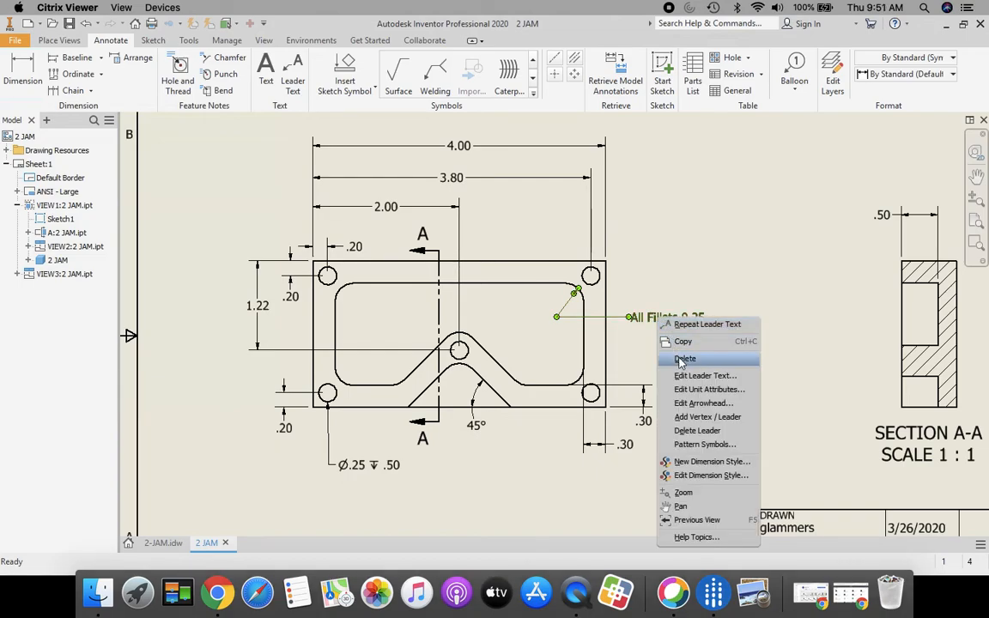
pyautogui.click(614, 326)
# Step: Add a radius dimension to the pocket's upper-right fillet and place its text outside the front view's right edge
pyautogui.press('d')
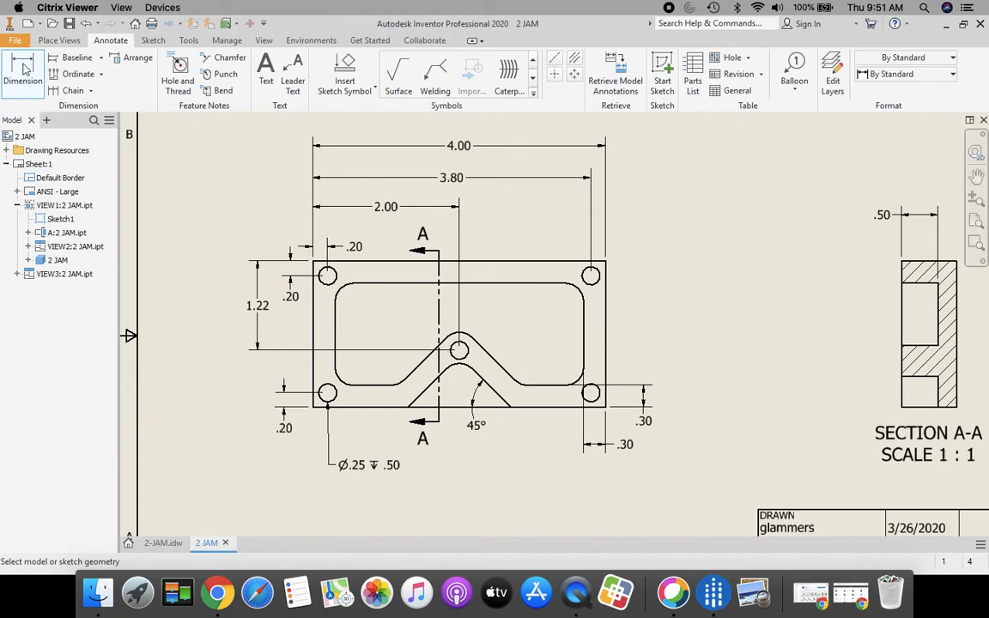
pyautogui.click(578, 292)
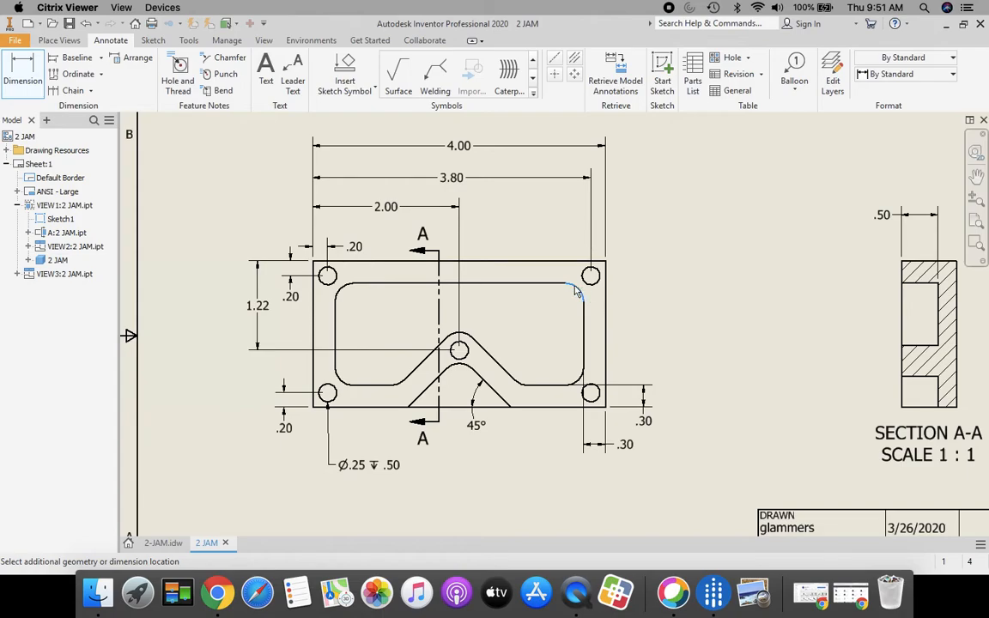
pyautogui.press('Escape')
pyautogui.click(23, 70)
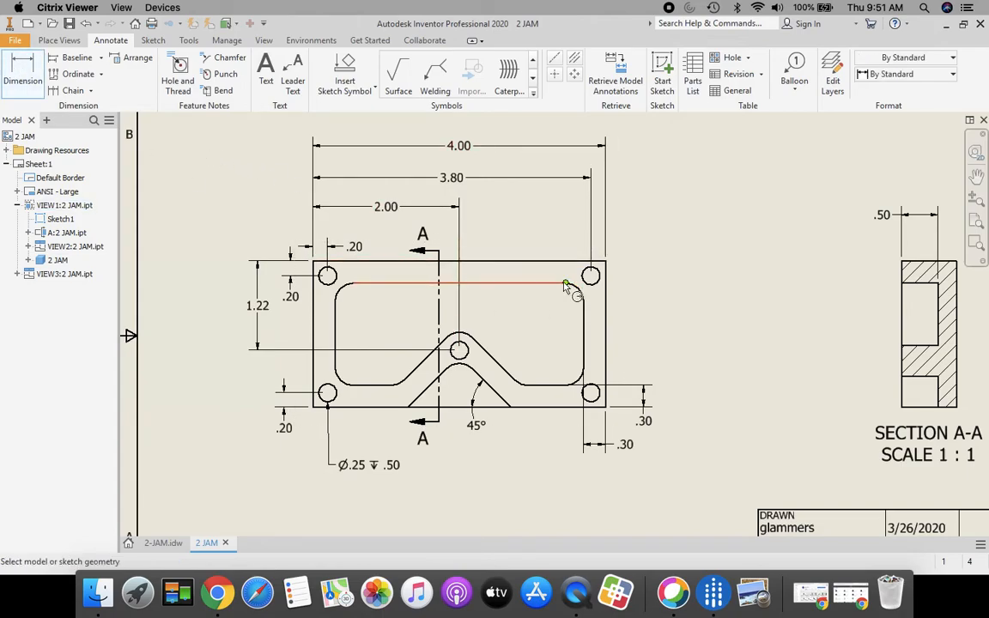
pyautogui.click(575, 290)
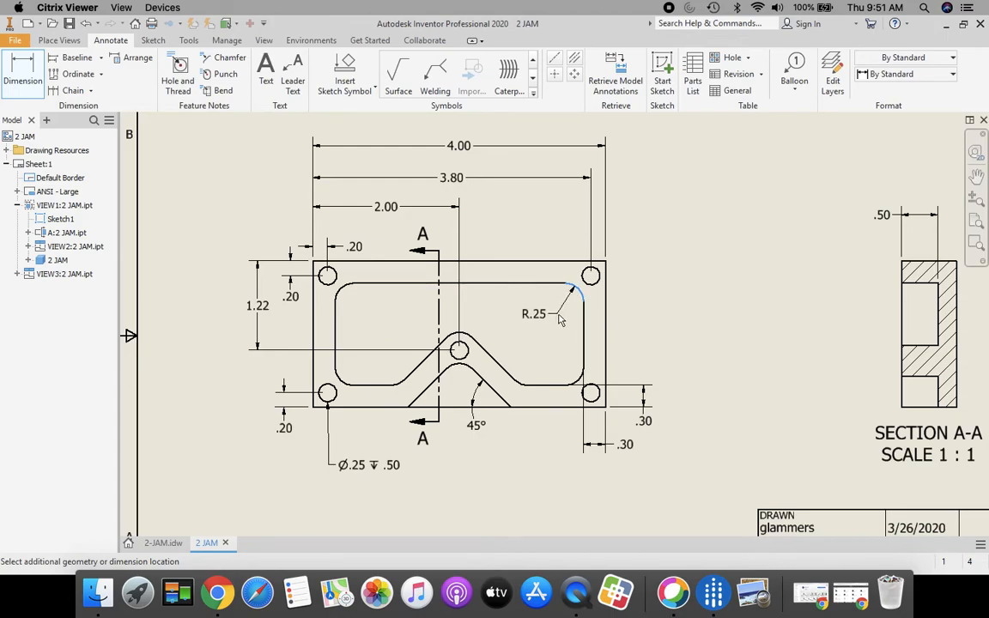
pyautogui.click(560, 320)
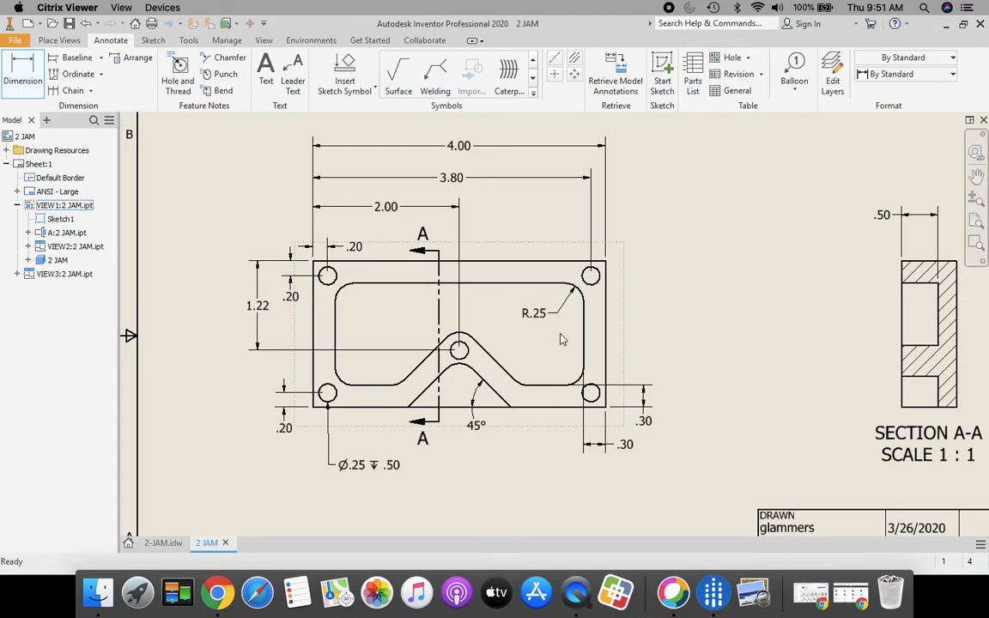
pyautogui.press('Escape')
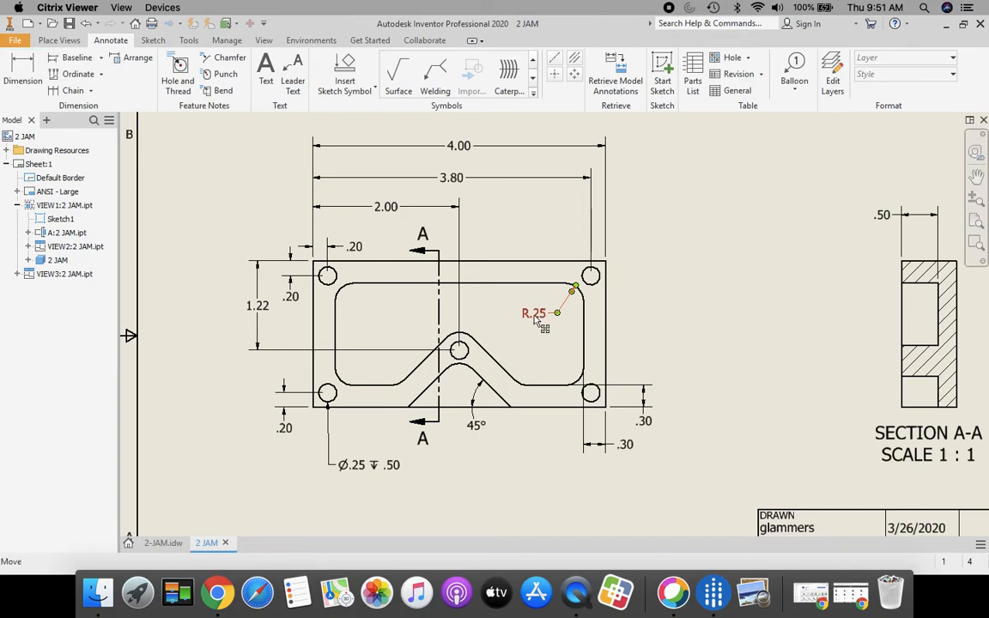
pyautogui.moveTo(546, 322); pyautogui.dragTo(670, 328)
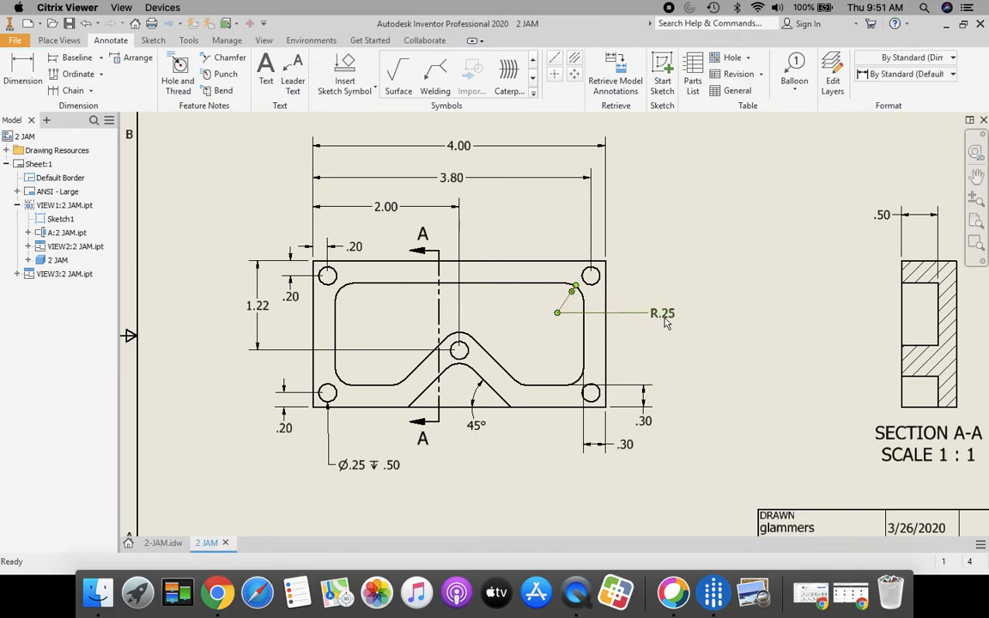
# Step: Add the prefix "All Fillets" before the value in the fillet radius dimension's text
pyautogui.doubleClick(669, 322)
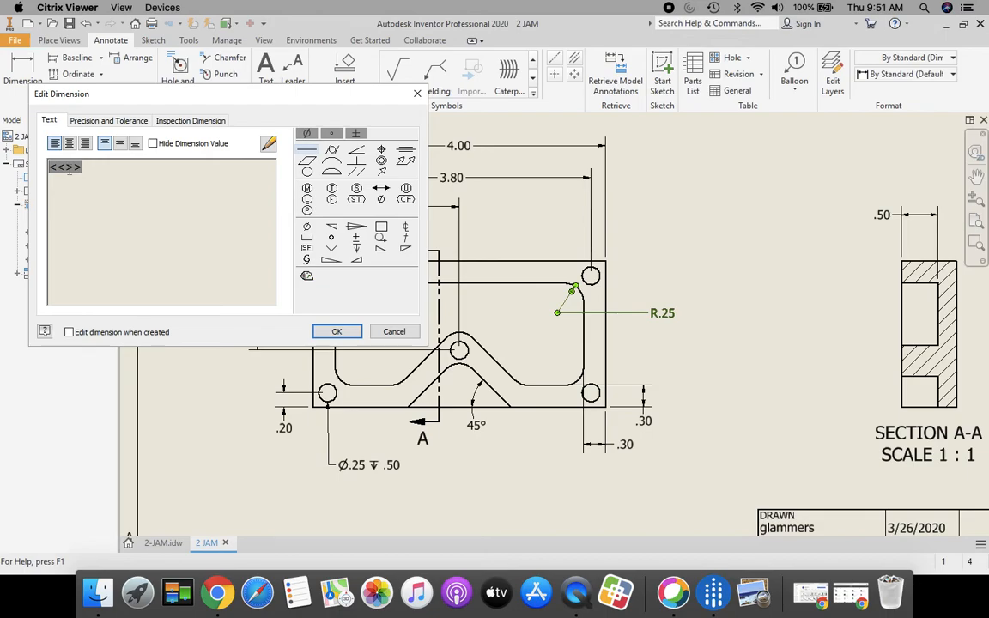
pyautogui.write('A')
pyautogui.write('ll Fill')
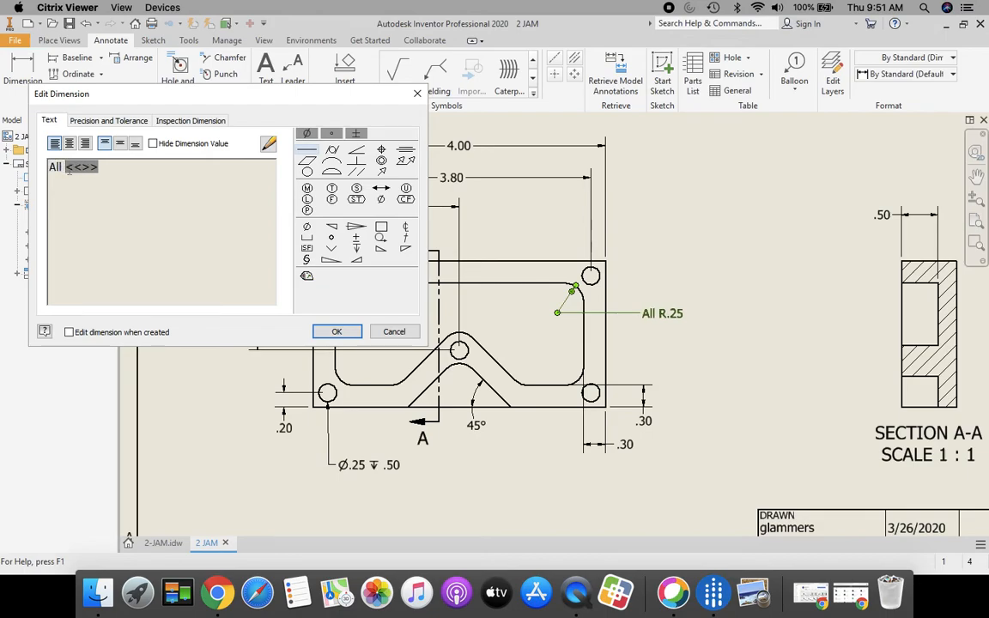
pyautogui.write('ets')
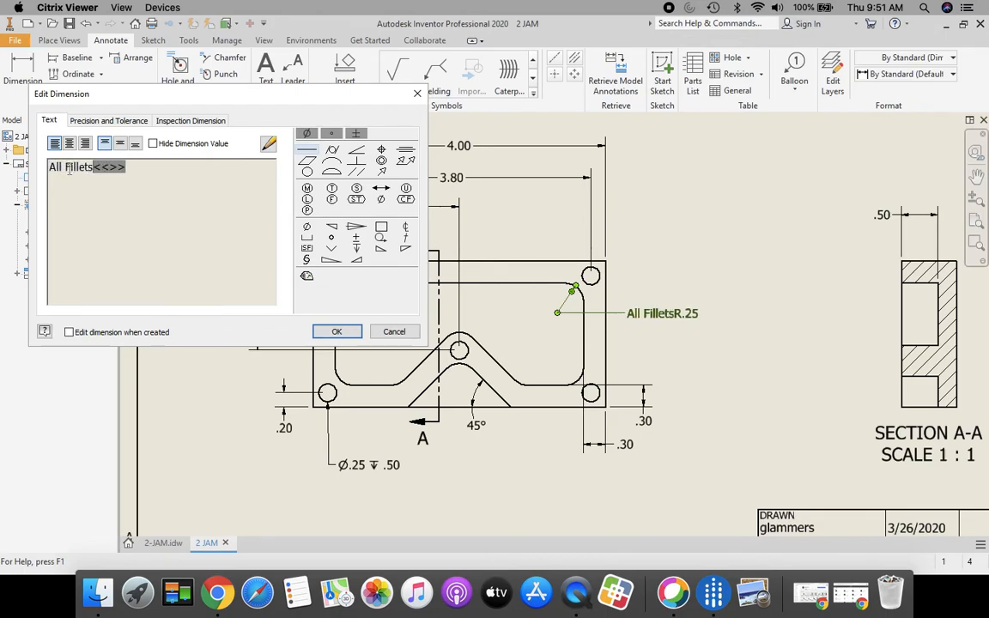
pyautogui.click(334, 331)
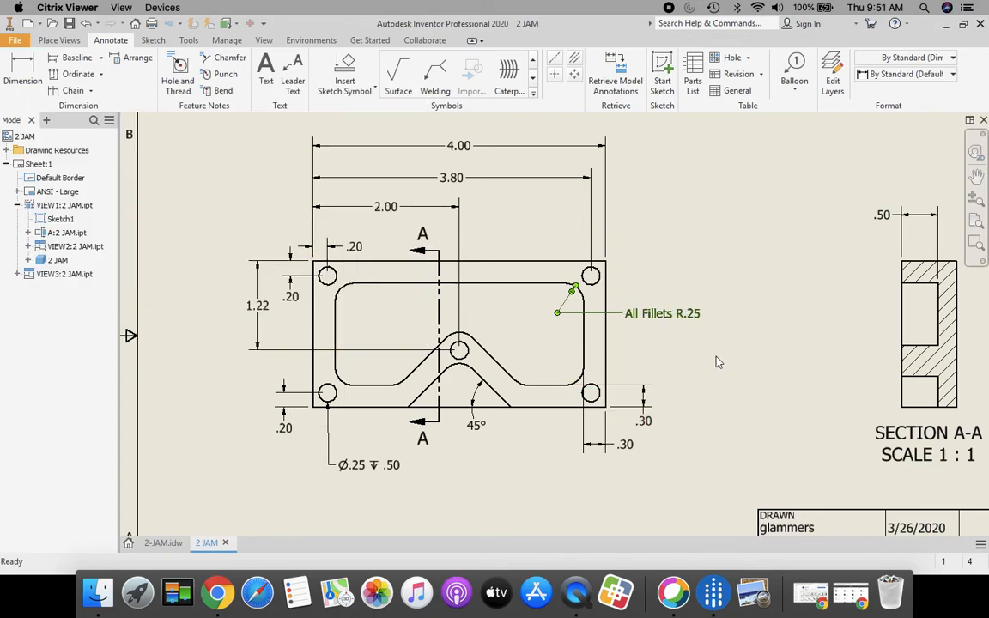
# Step: Save the drawing as an Inventor drawing file (*.idw) named 2 JAM
pyautogui.click(976, 244)
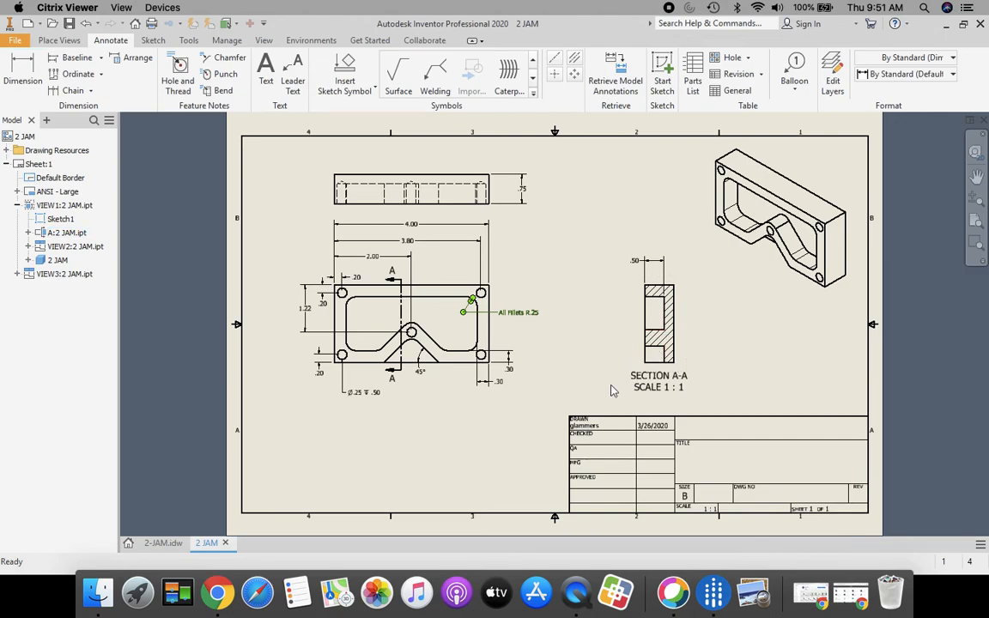
pyautogui.click(14, 42)
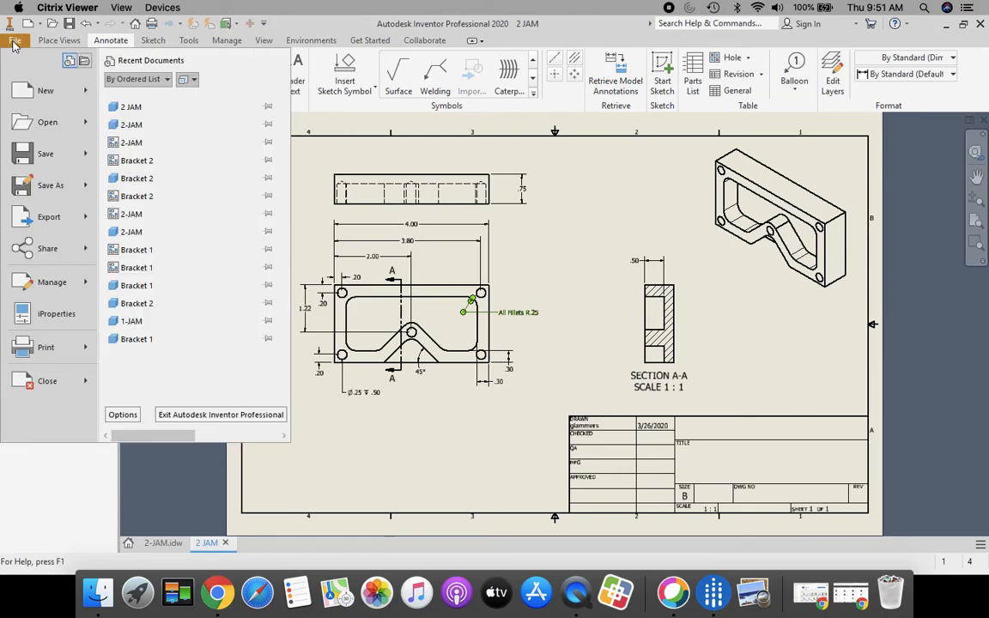
pyautogui.click(50, 185)
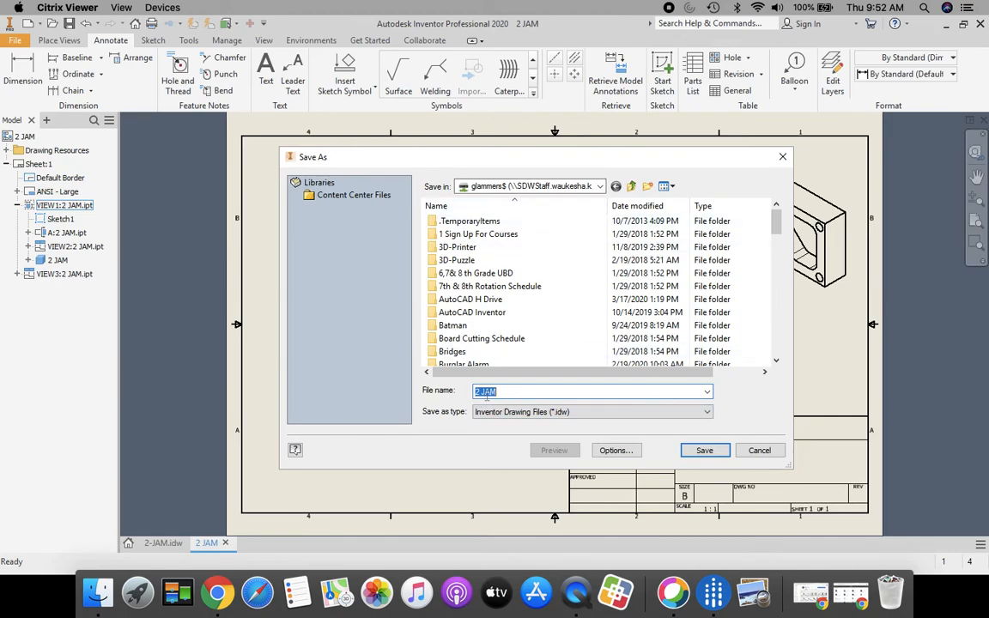
pyautogui.click(705, 452)
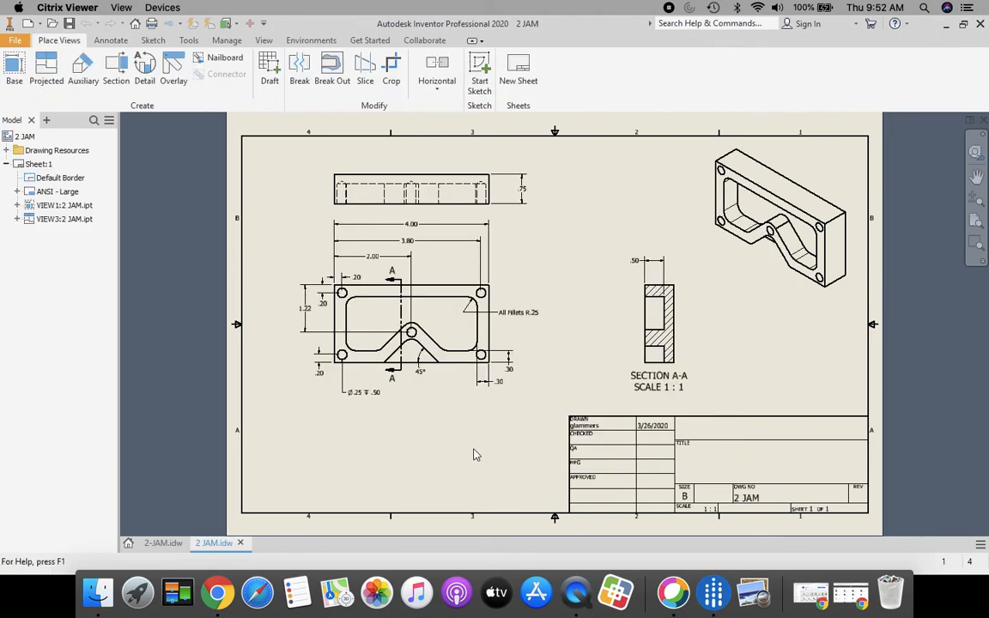
# Step: Export the drawing as a PDF file named 2 JAM
pyautogui.click(16, 42)
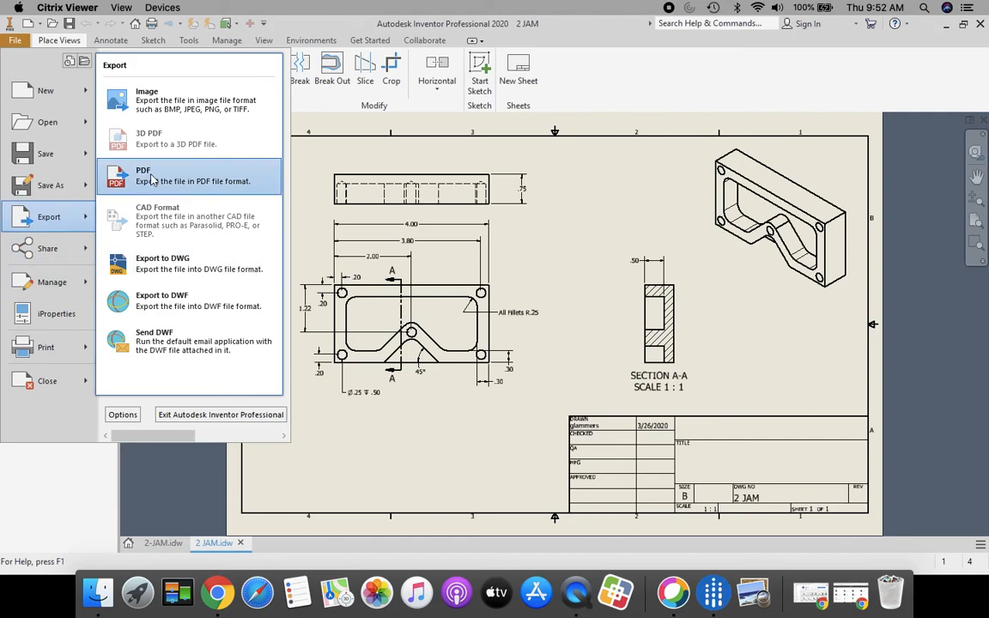
pyautogui.click(150, 176)
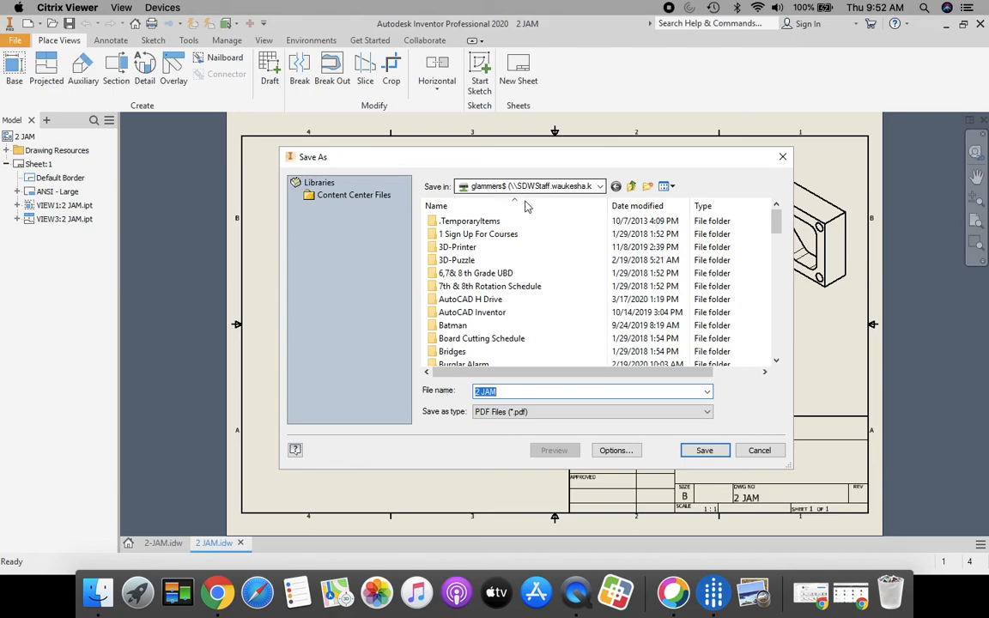
pyautogui.click(704, 450)
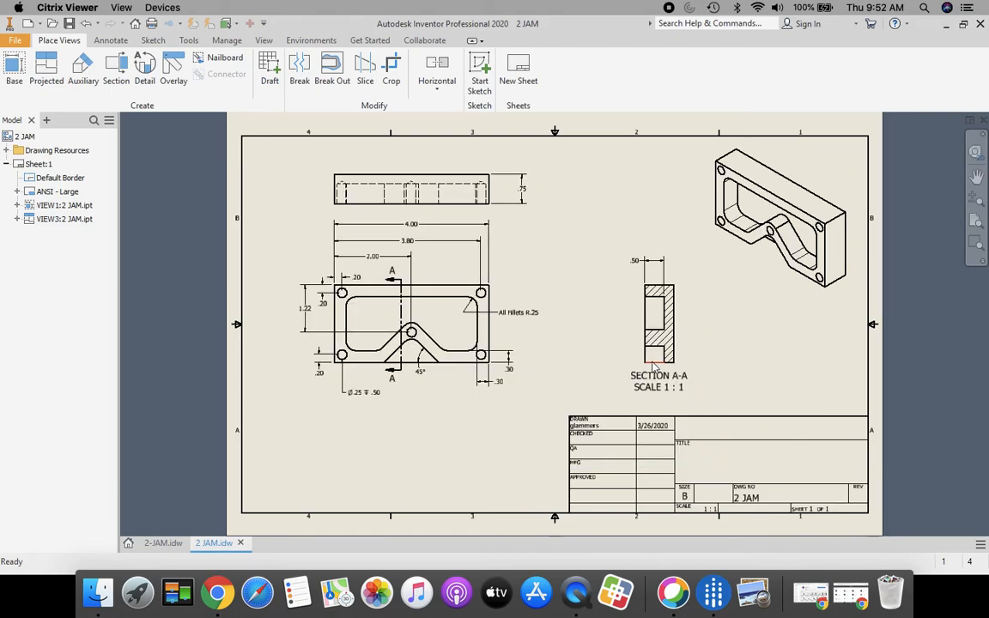
pyautogui.click(483, 354)
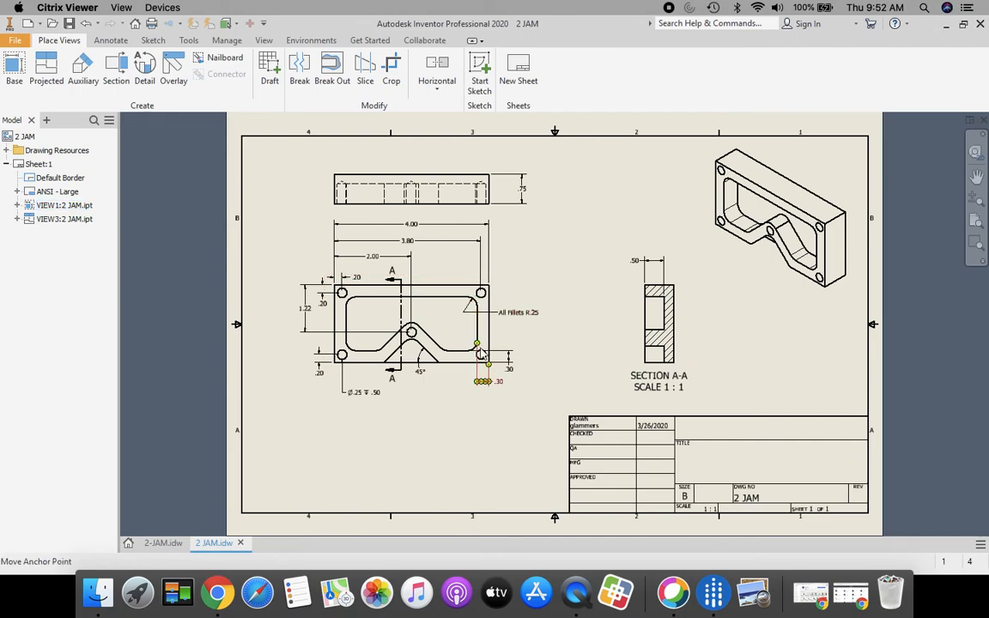
pyautogui.click(484, 294)
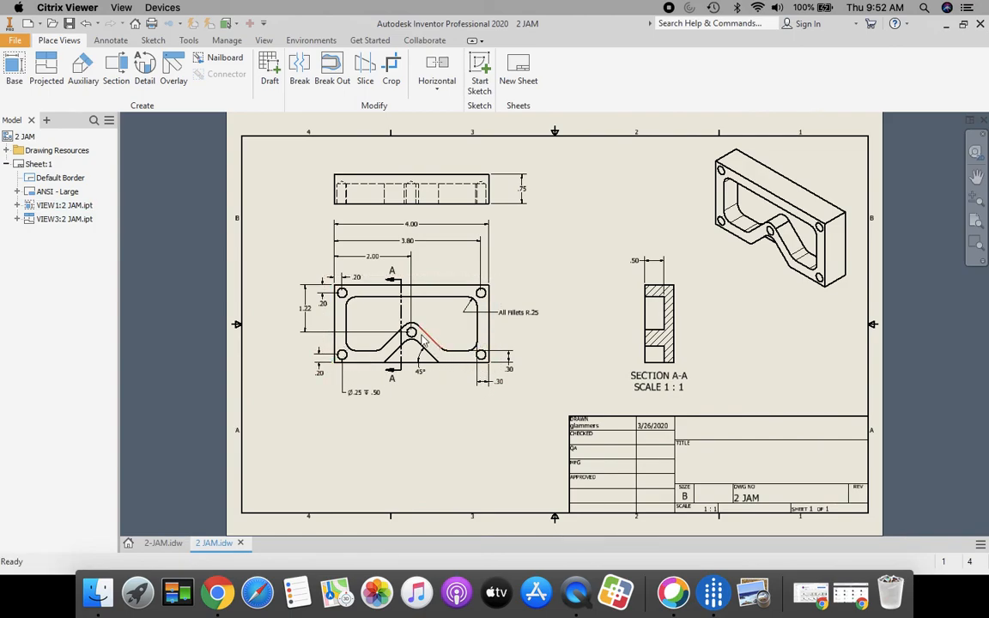
pyautogui.click(445, 348)
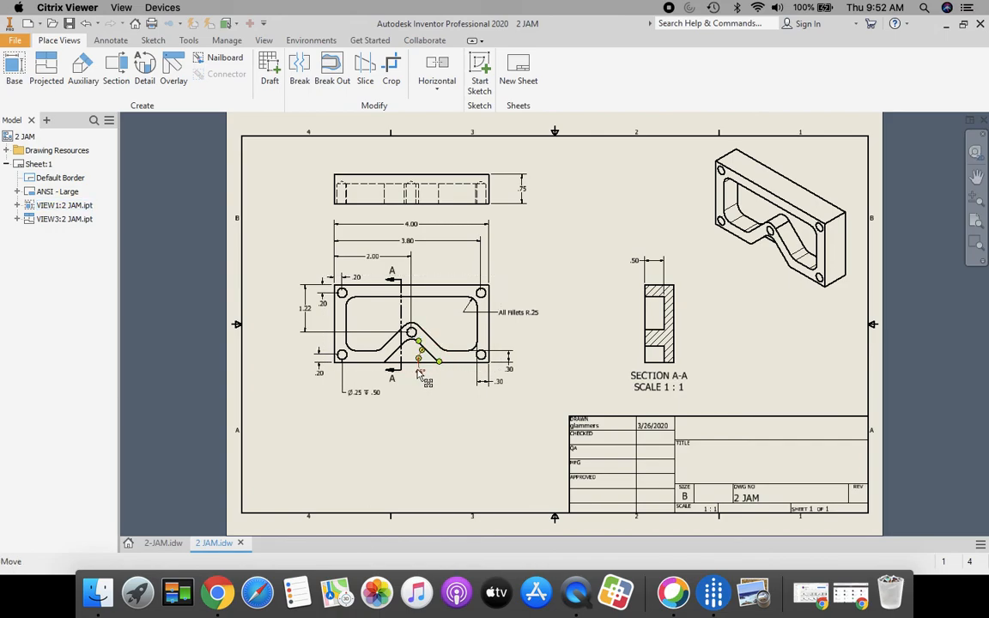
pyautogui.moveTo(421, 378); pyautogui.dragTo(420, 376)
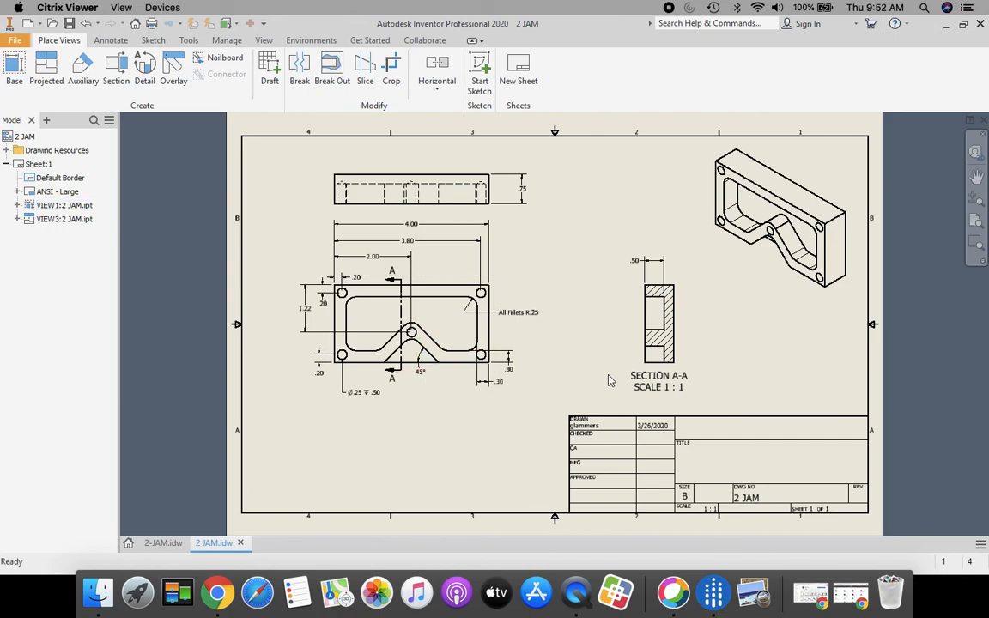